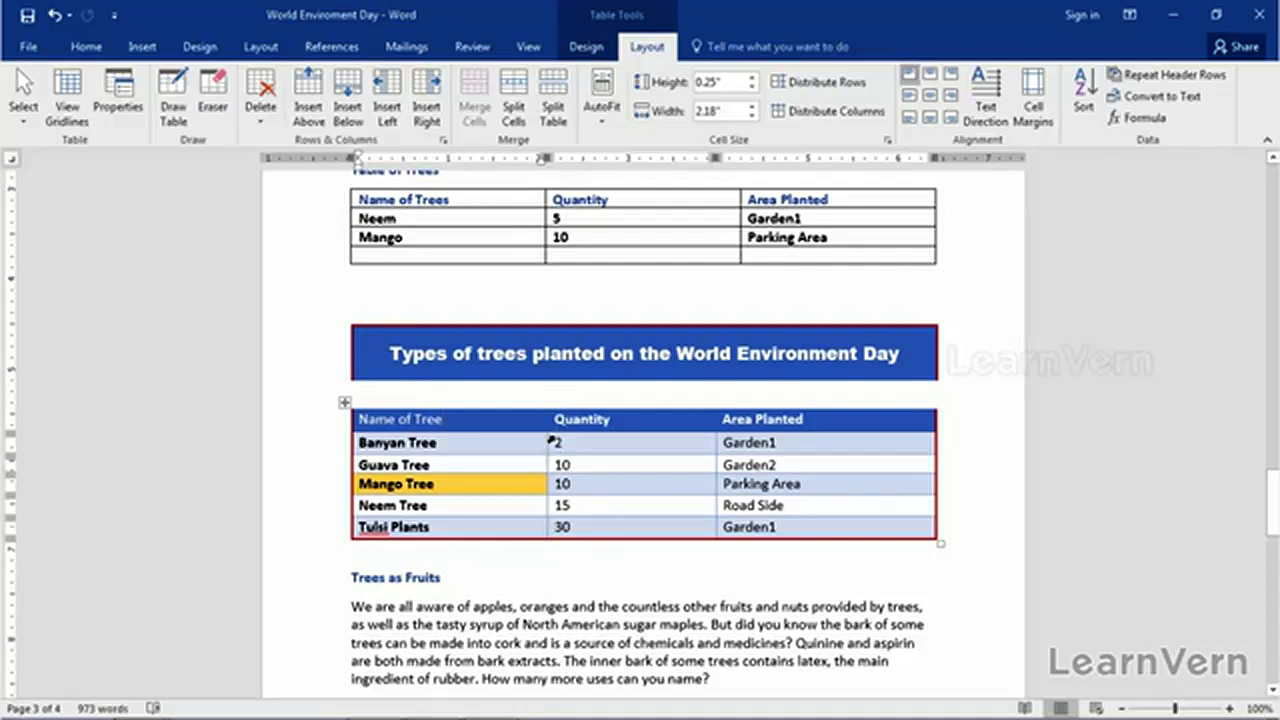
Step: Select the whole table listing the types of trees and choose Quantity as its first sort key
{"action": "left_click_drag", "start_coordinate": [562, 468], "coordinate": [580, 531]}
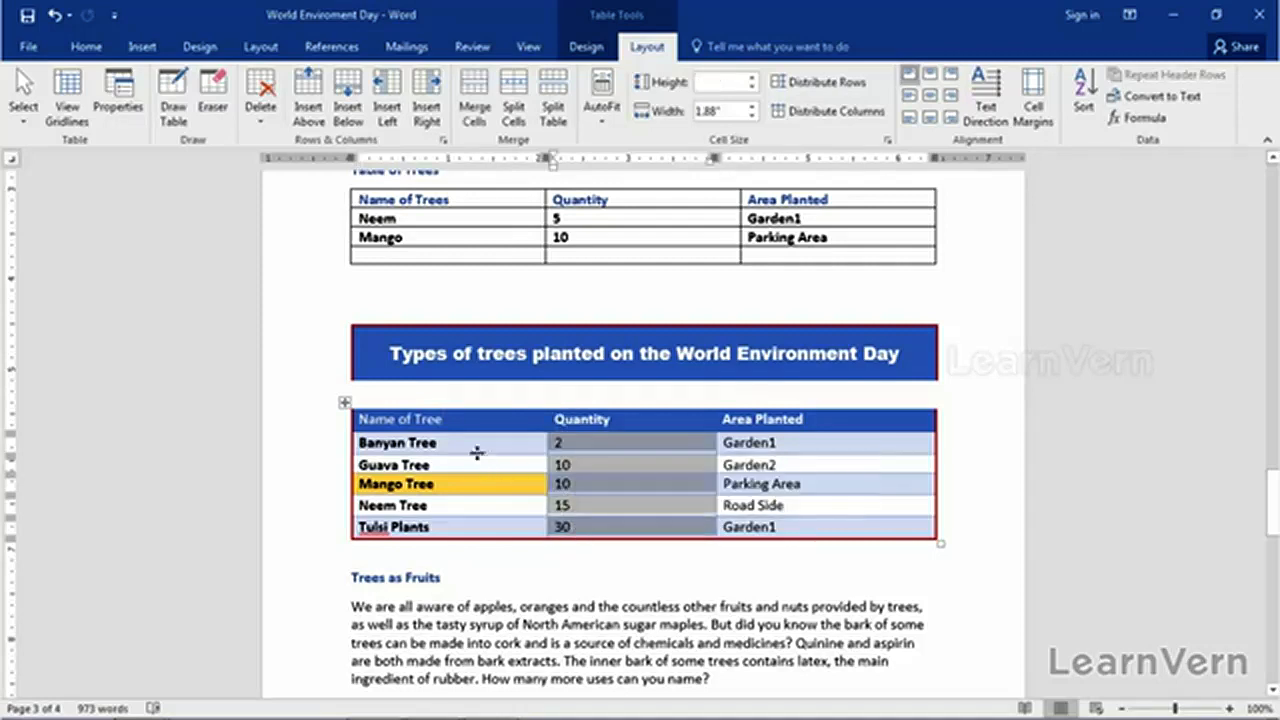
{"action": "left_click", "coordinate": [572, 438]}
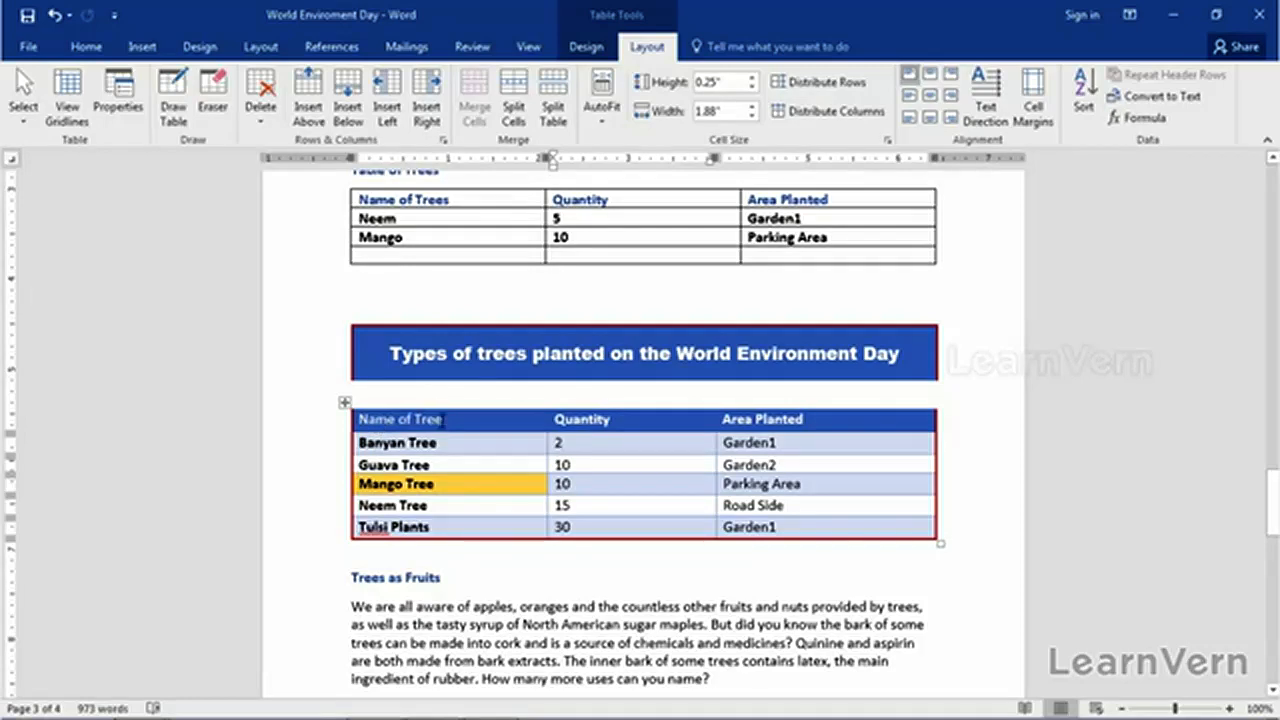
{"action": "left_click", "coordinate": [345, 400]}
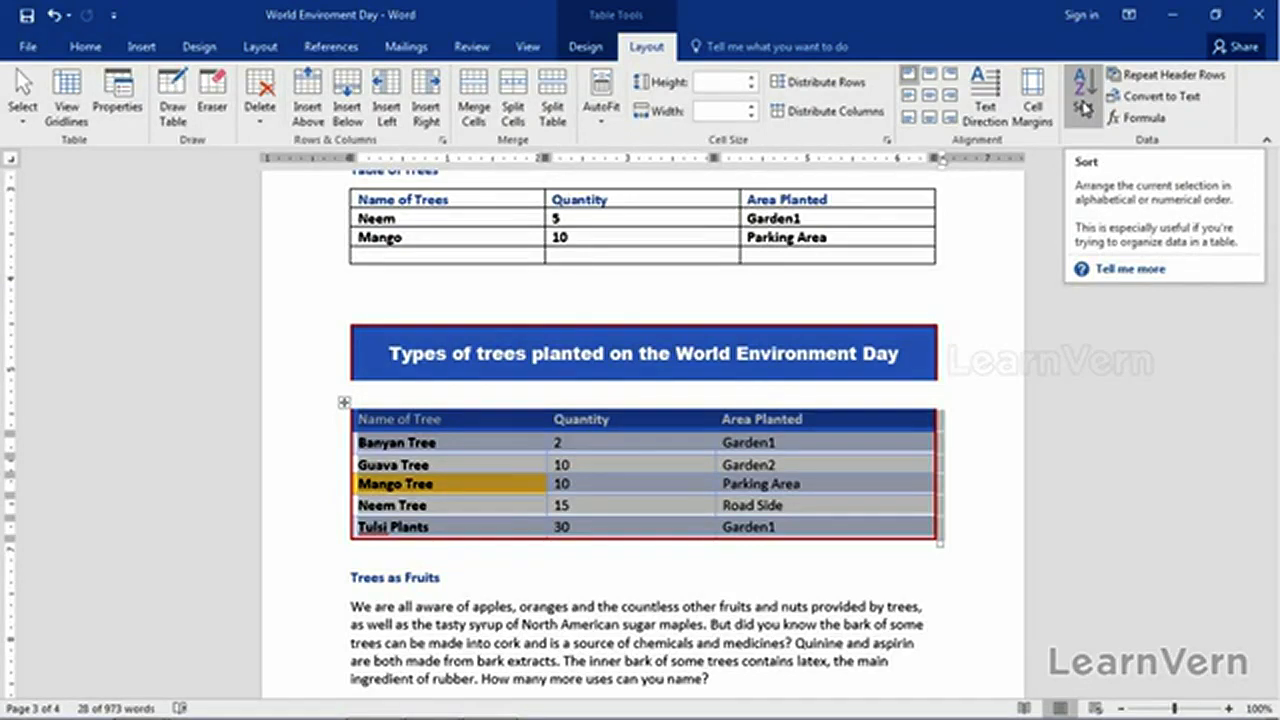
{"action": "left_click", "coordinate": [1083, 108]}
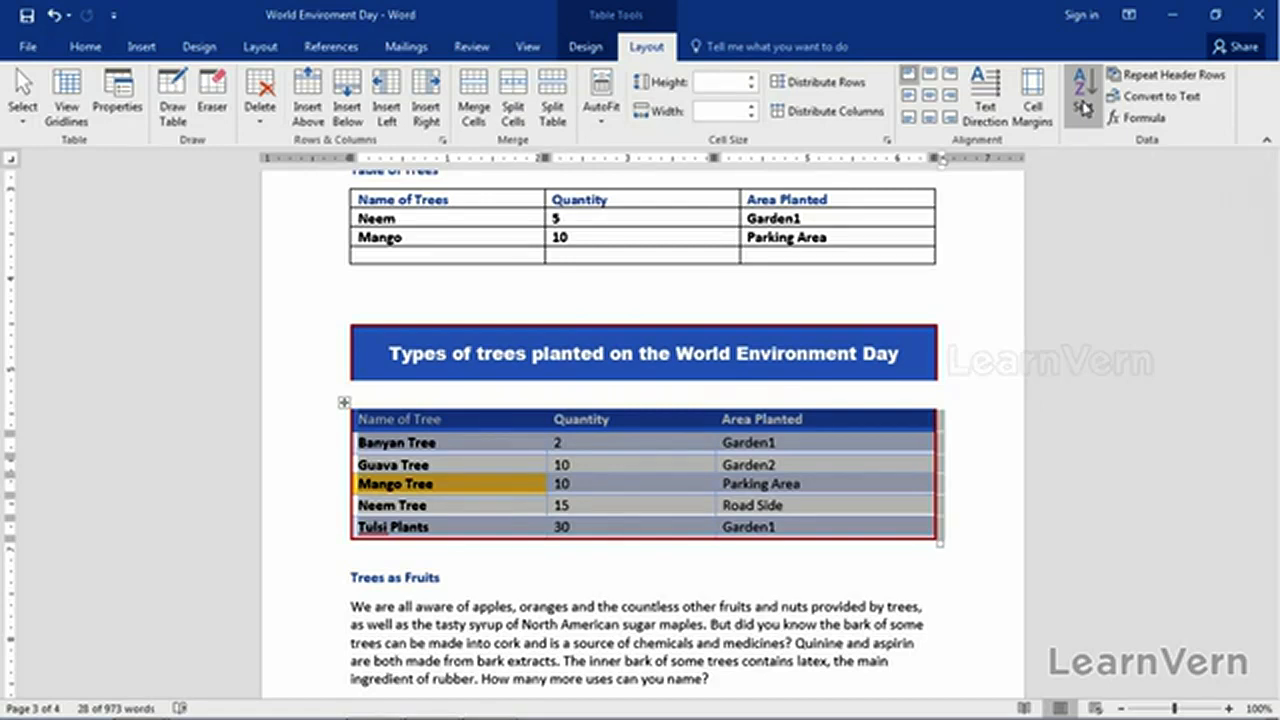
{"action": "left_click", "coordinate": [1083, 108]}
{"action": "left_click_drag", "start_coordinate": [718, 210], "coordinate": [983, 53]}
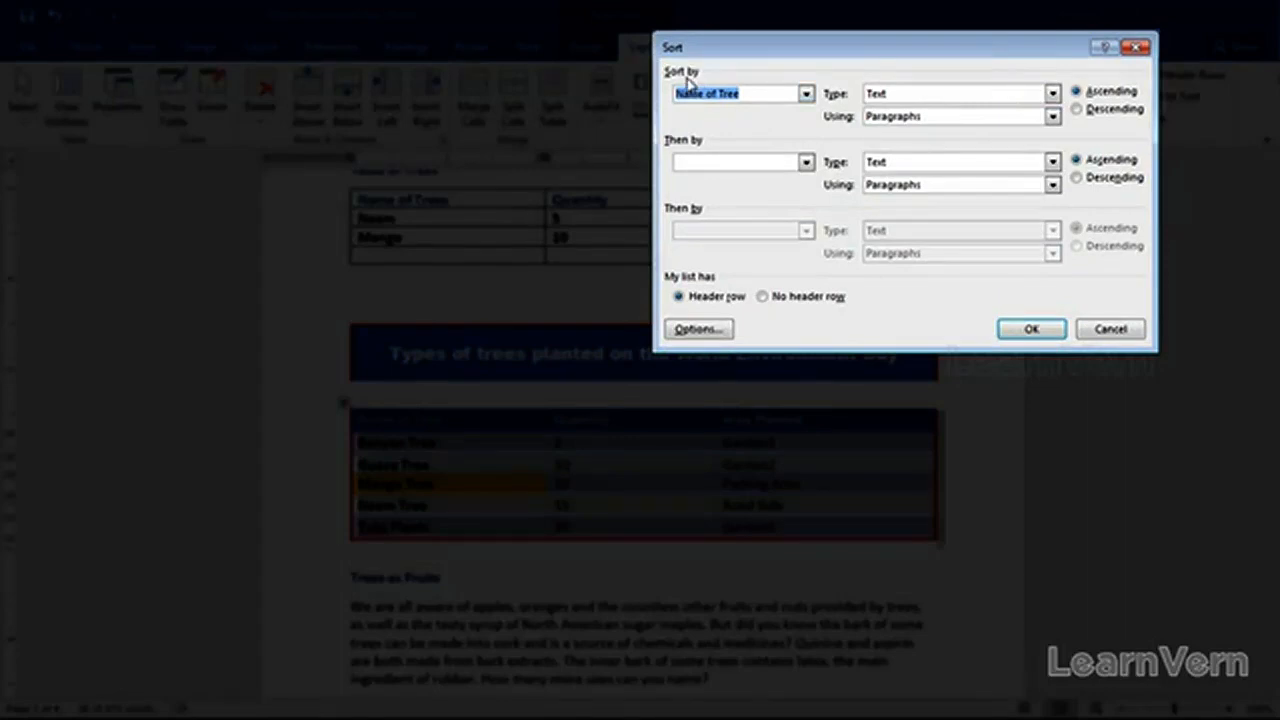
{"action": "left_click", "coordinate": [807, 95]}
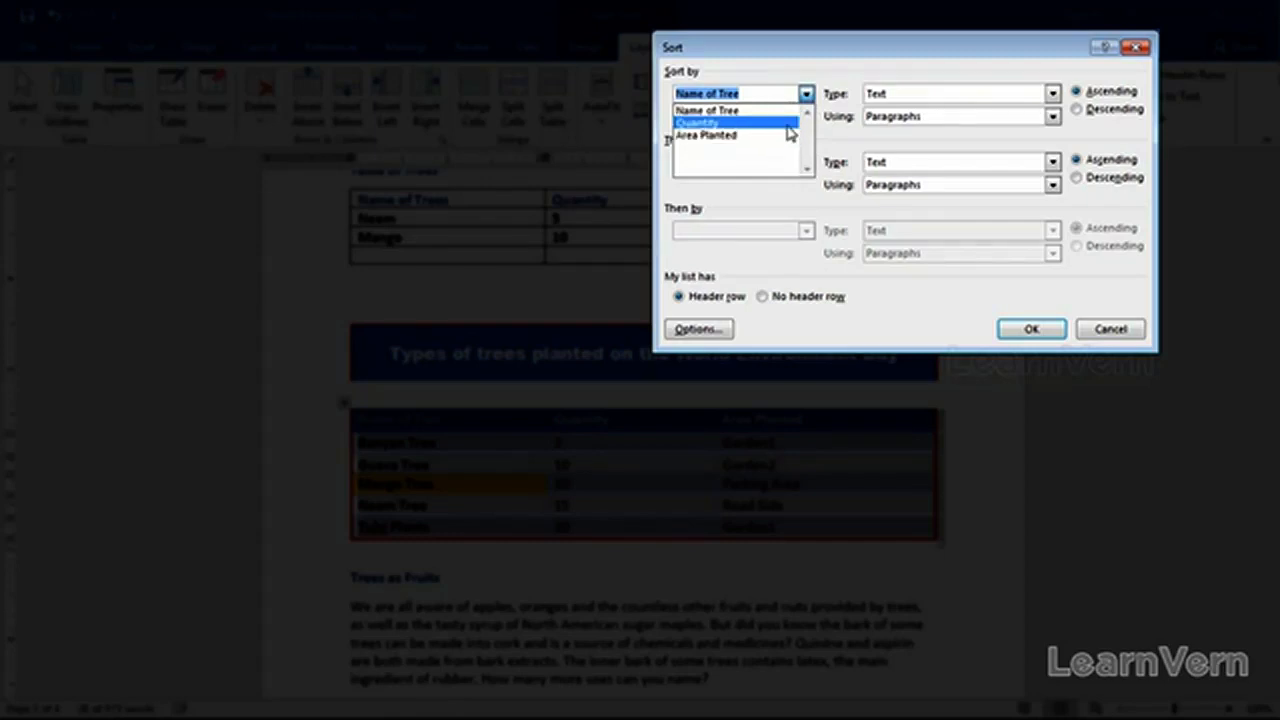
{"action": "left_click", "coordinate": [789, 124]}
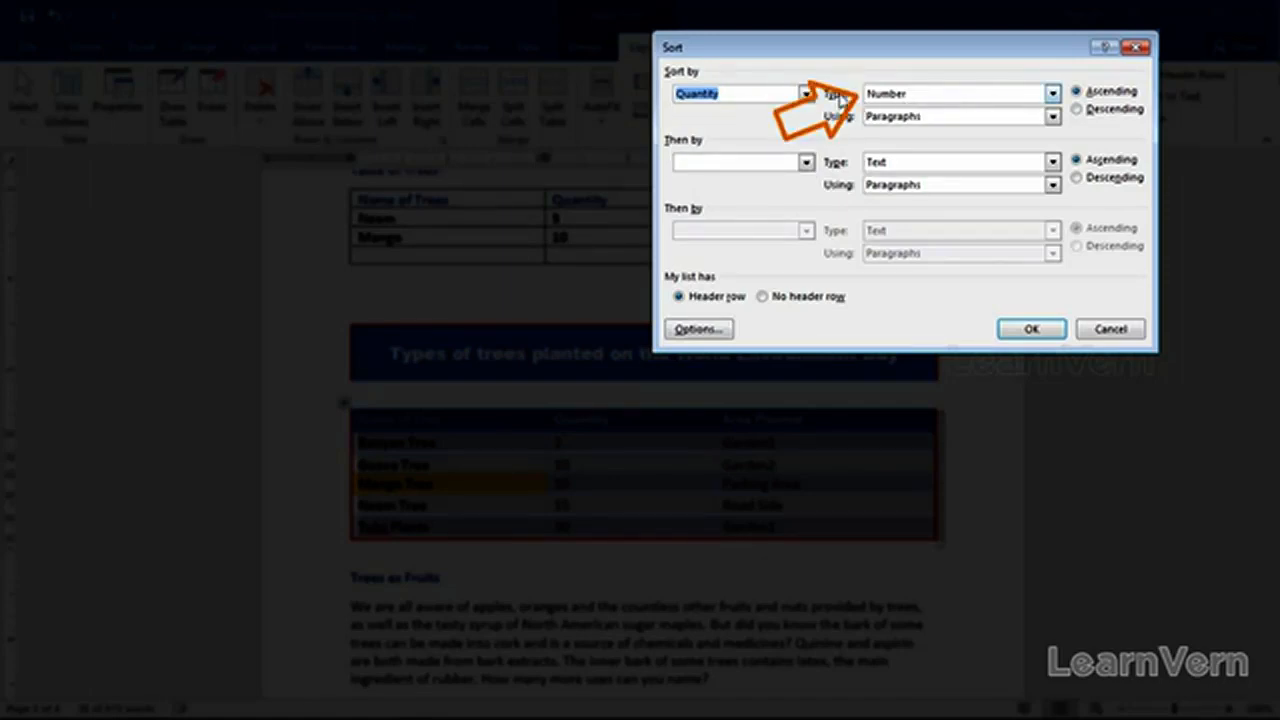
Step: Switch the first sort key to Name of Tree and back to Quantity
{"action": "left_click", "coordinate": [805, 93]}
{"action": "left_click", "coordinate": [784, 110]}
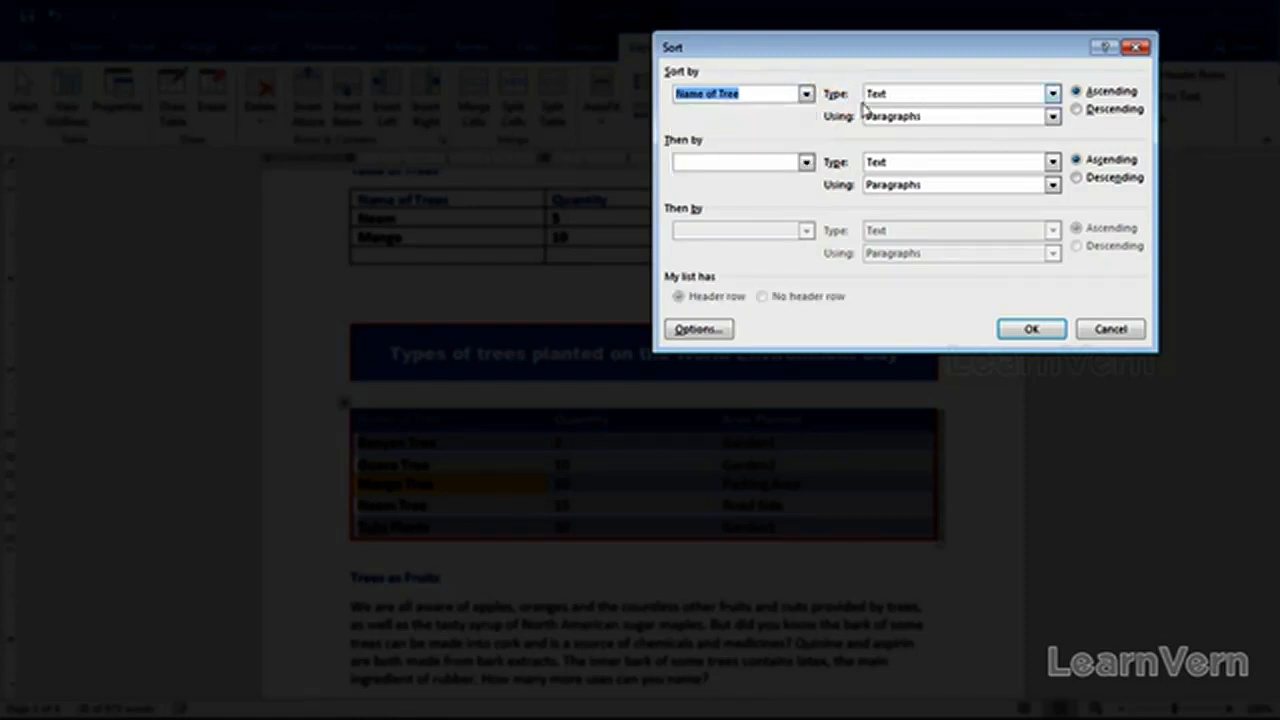
{"action": "left_click", "coordinate": [805, 93]}
{"action": "left_click", "coordinate": [796, 122]}
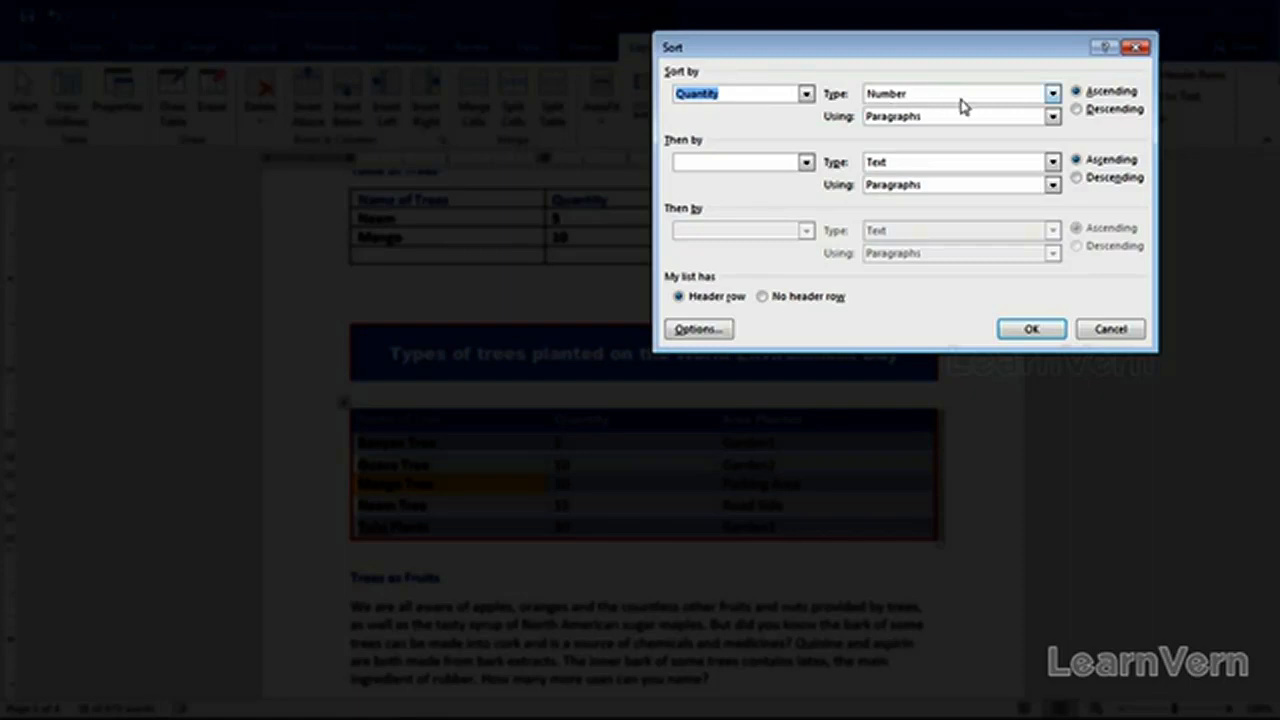
Step: Sort the table rows by Quantity as Number in descending order, without a second sort key
{"action": "left_click", "coordinate": [1053, 93]}
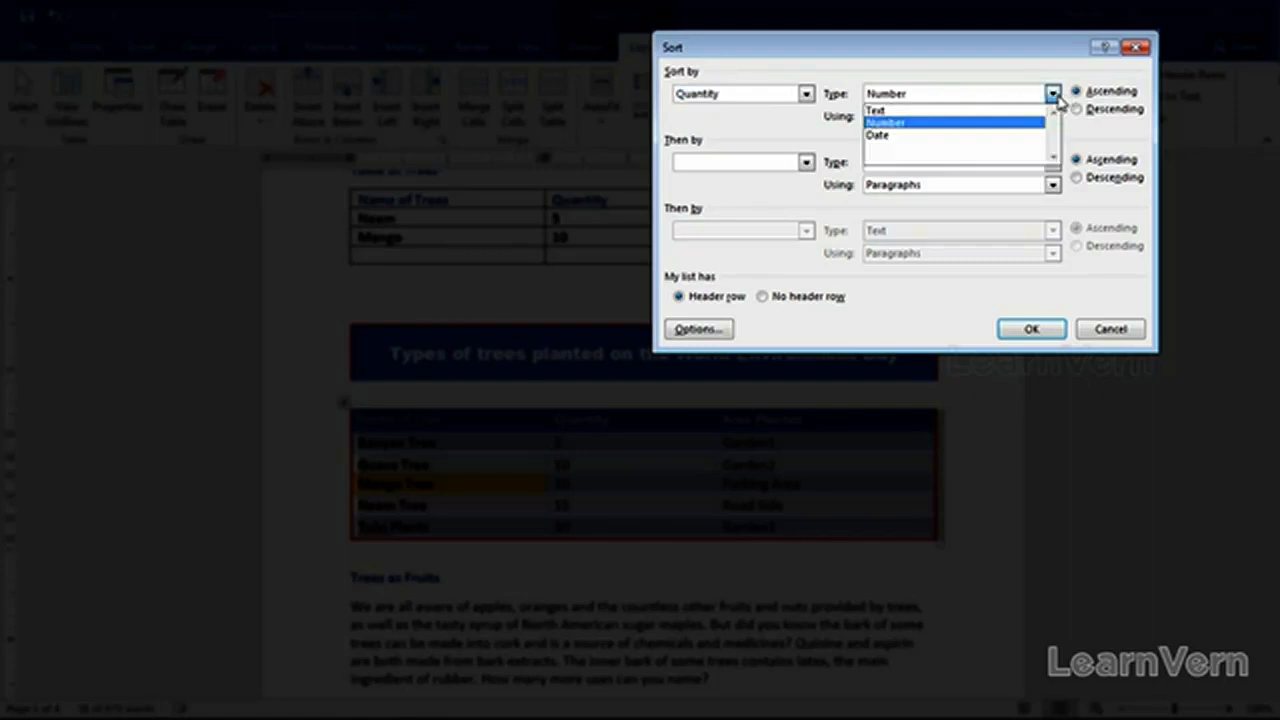
{"action": "left_click", "coordinate": [958, 123]}
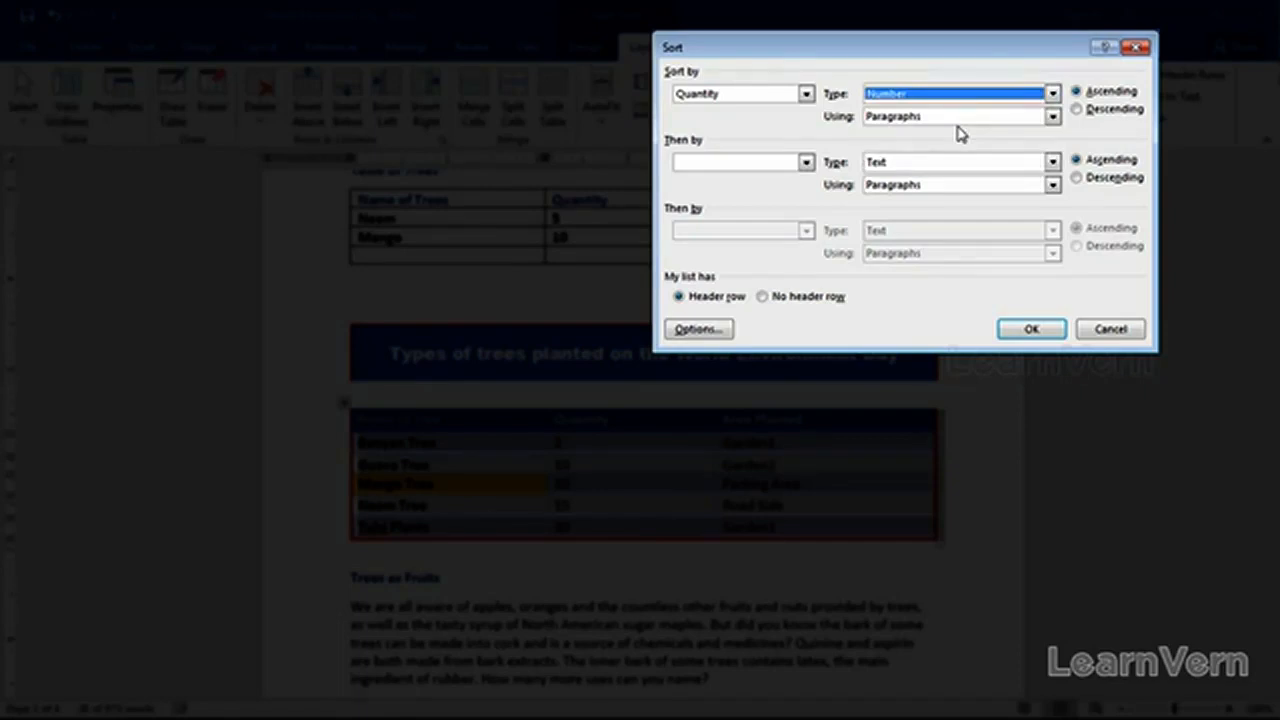
{"action": "left_click", "coordinate": [1078, 110]}
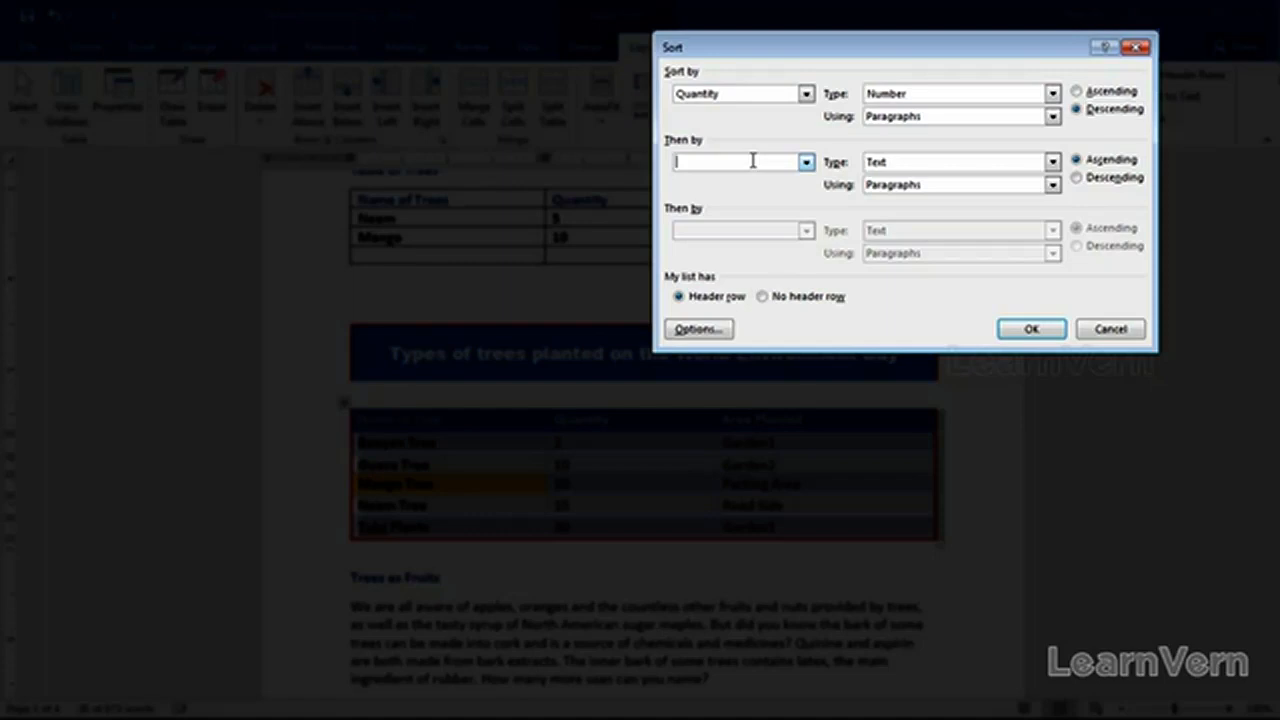
{"action": "left_click", "coordinate": [806, 162]}
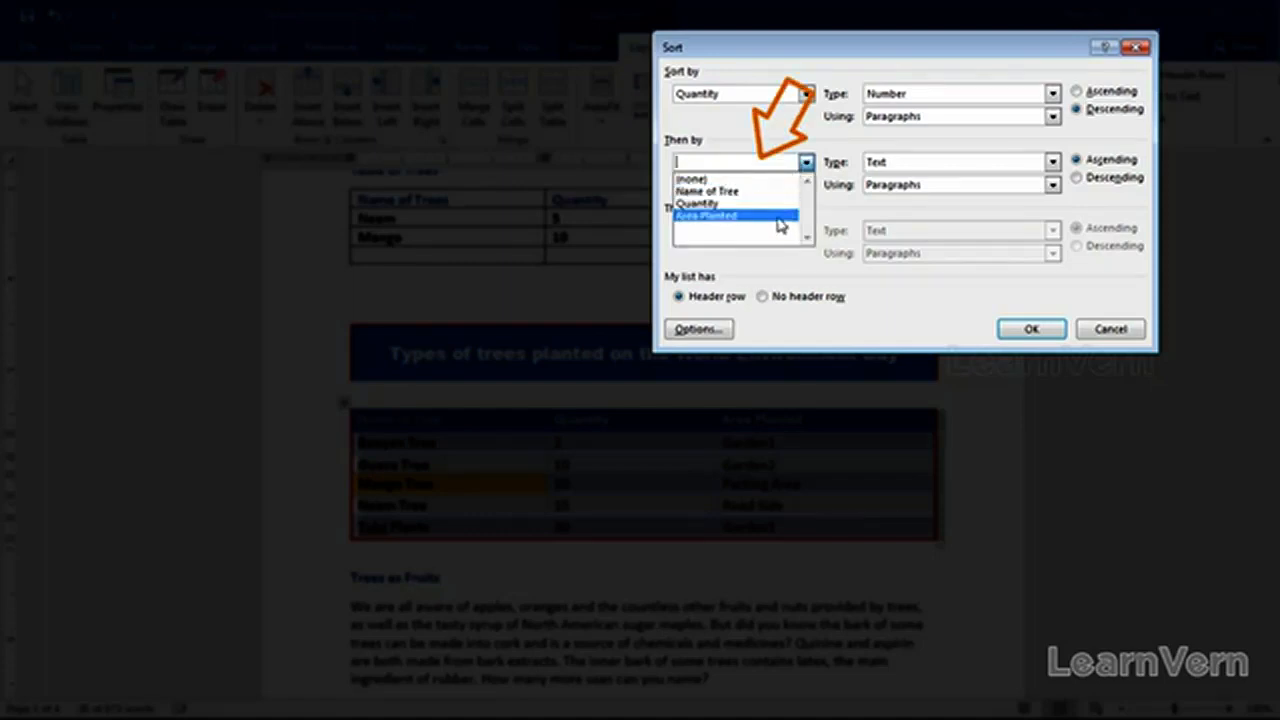
{"action": "left_click", "coordinate": [776, 136]}
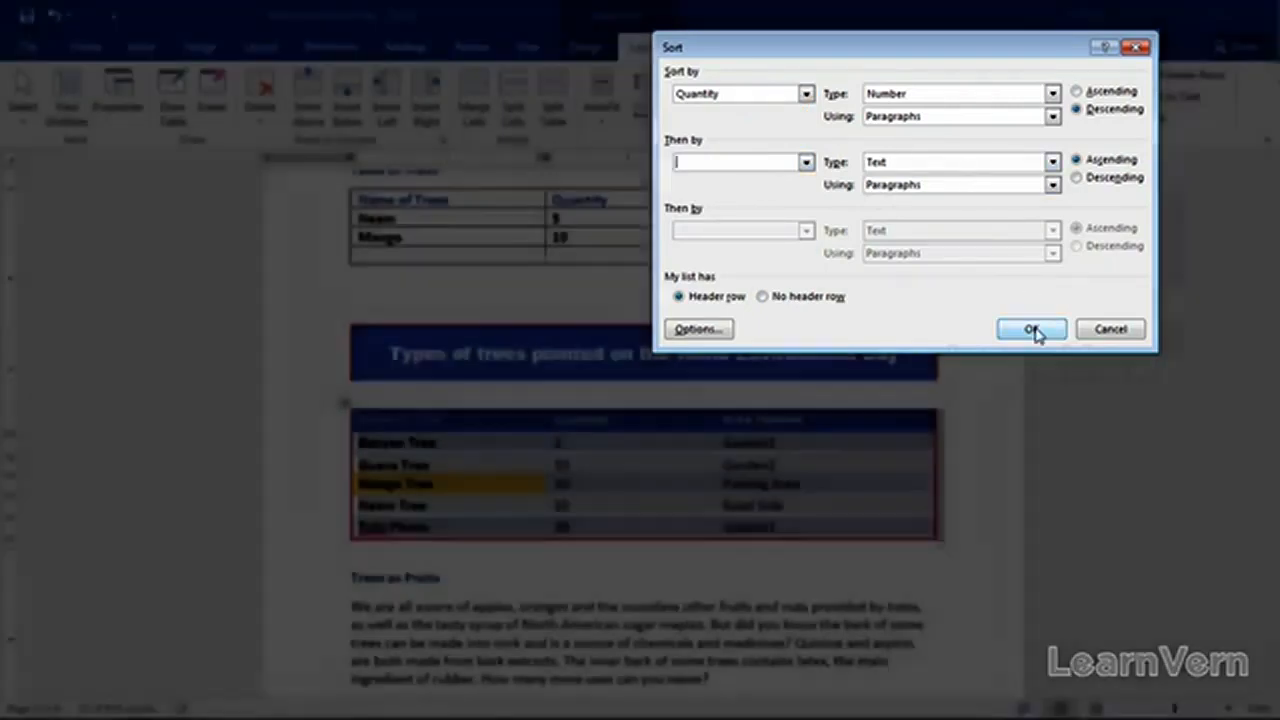
{"action": "left_click", "coordinate": [1033, 331]}
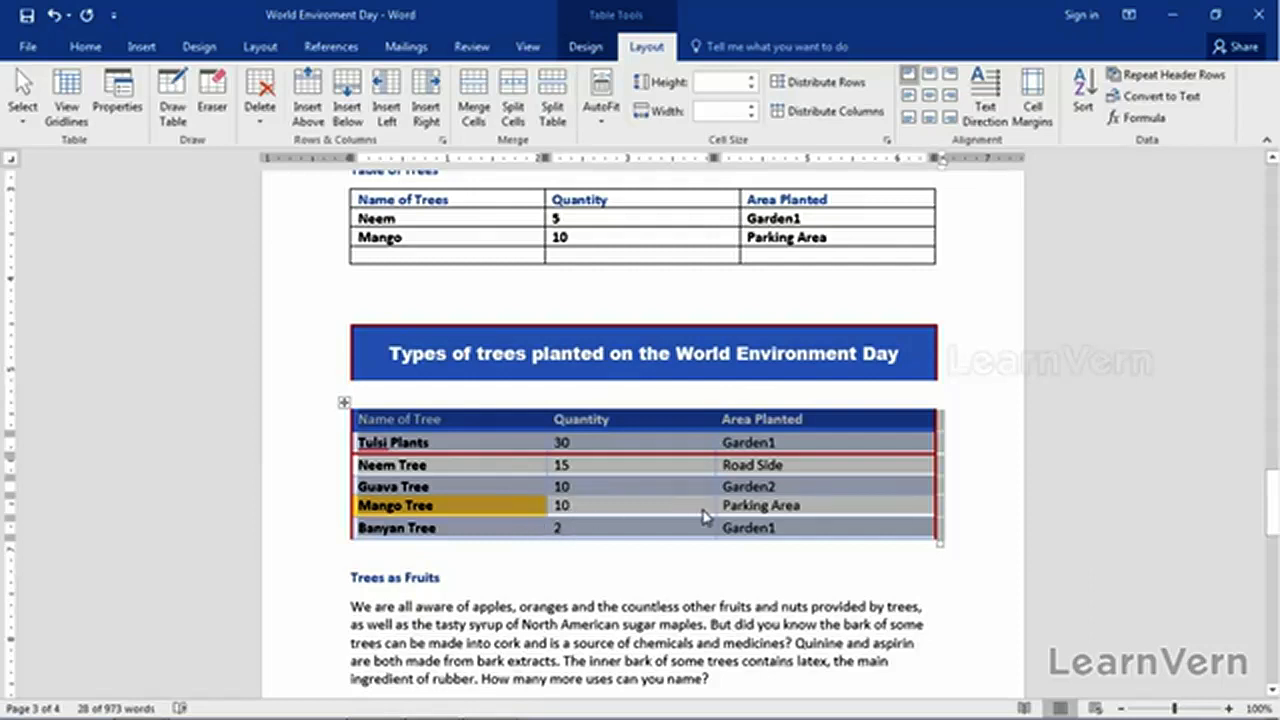
Step: Apply outside borders around the entire sorted tree table
{"action": "left_click", "coordinate": [641, 451]}
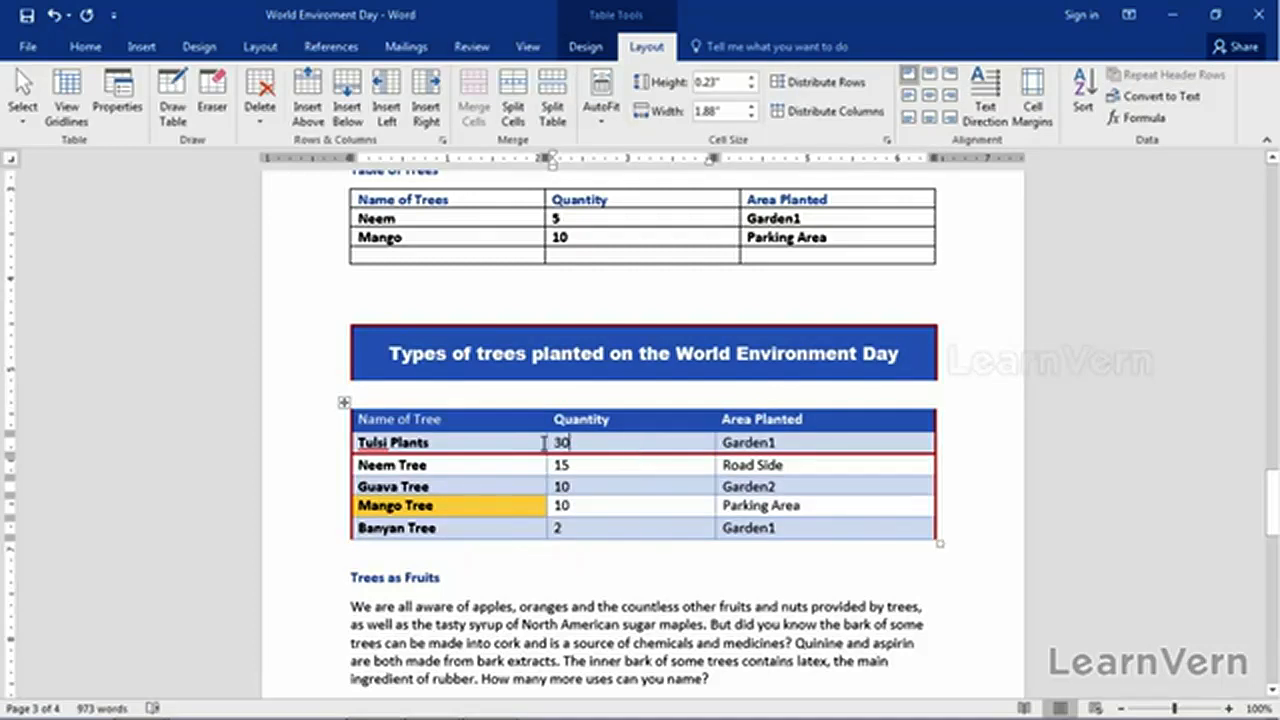
{"action": "left_click_drag", "start_coordinate": [568, 450], "coordinate": [802, 440]}
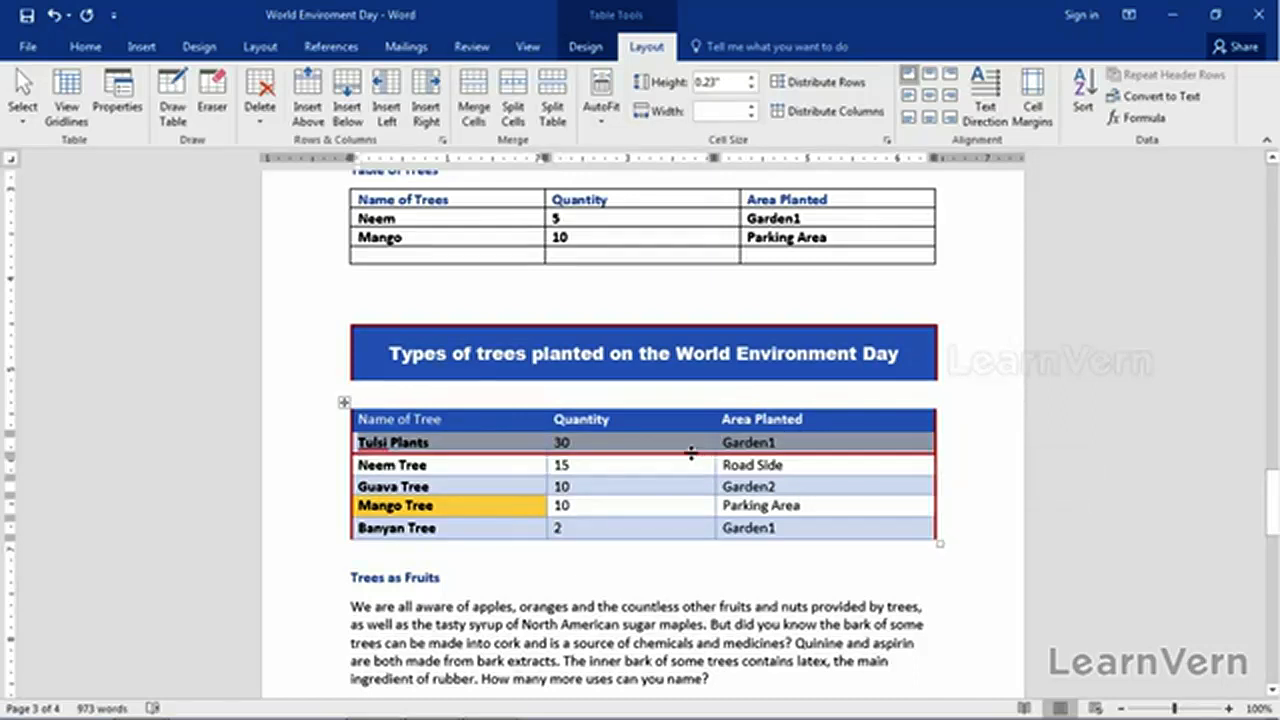
{"action": "left_click", "coordinate": [343, 402]}
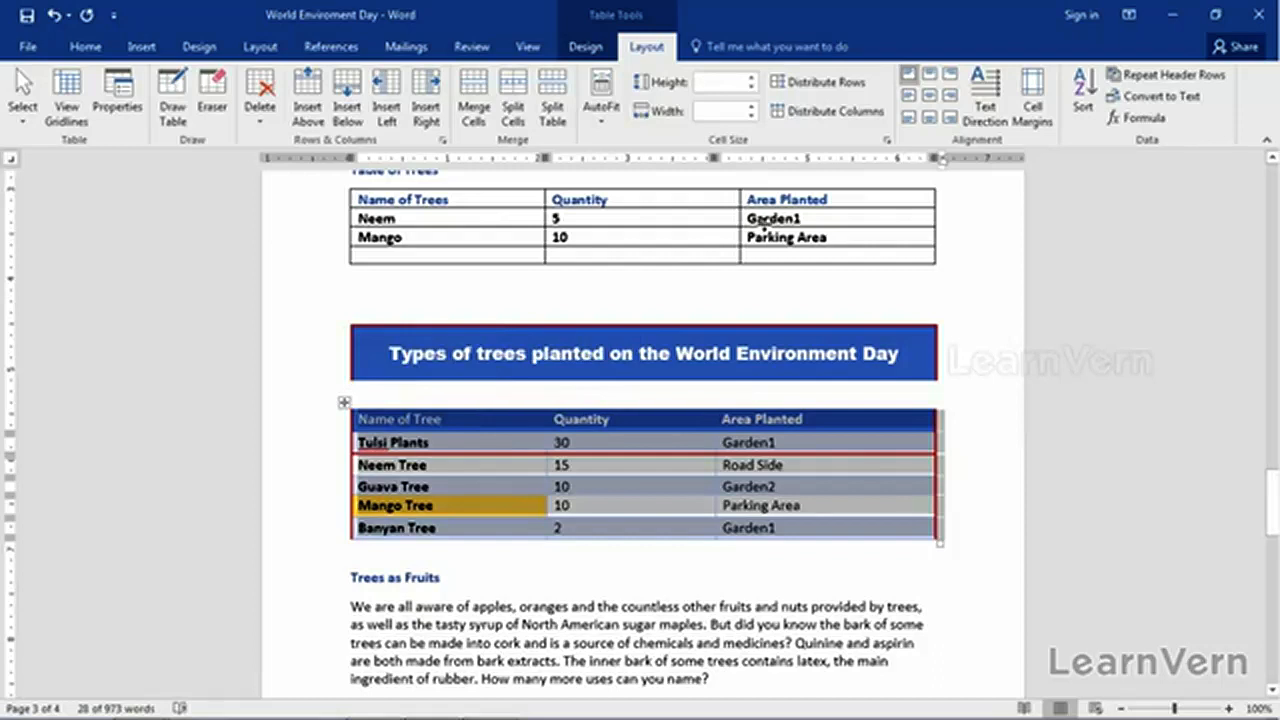
{"action": "left_click", "coordinate": [586, 47]}
{"action": "left_click", "coordinate": [912, 108]}
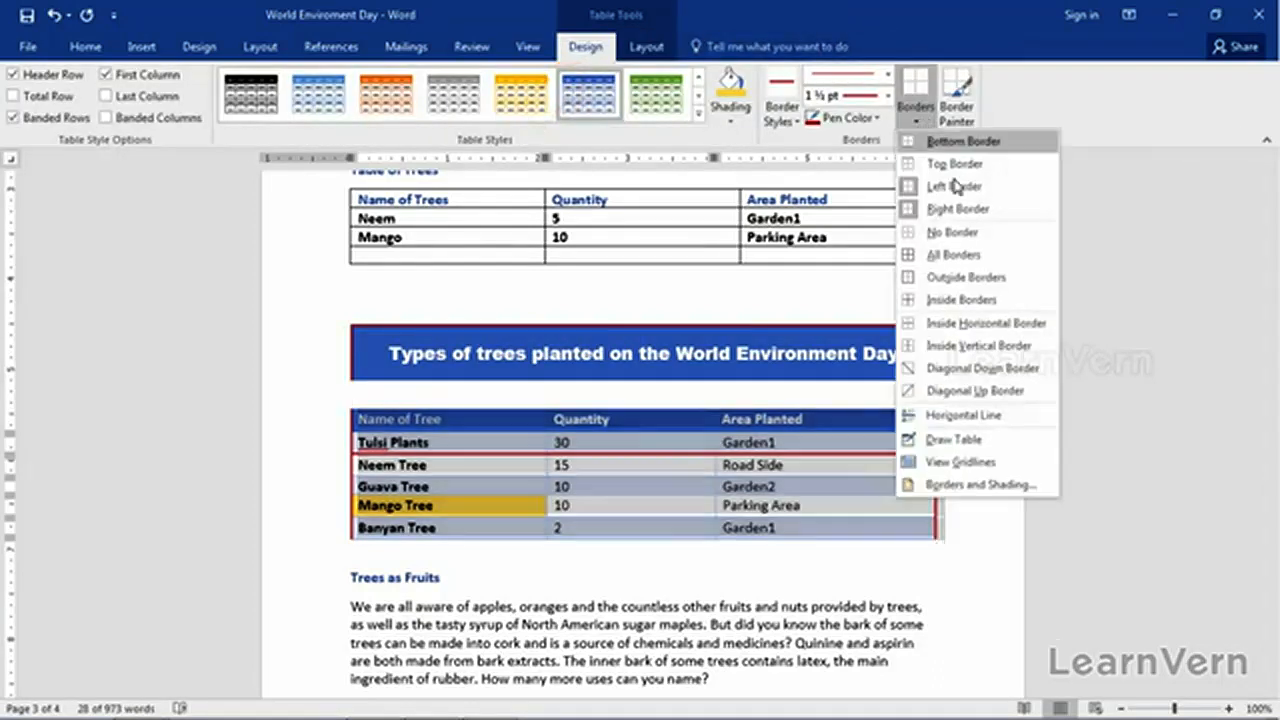
{"action": "left_click", "coordinate": [968, 280]}
{"action": "left_click", "coordinate": [1046, 358]}
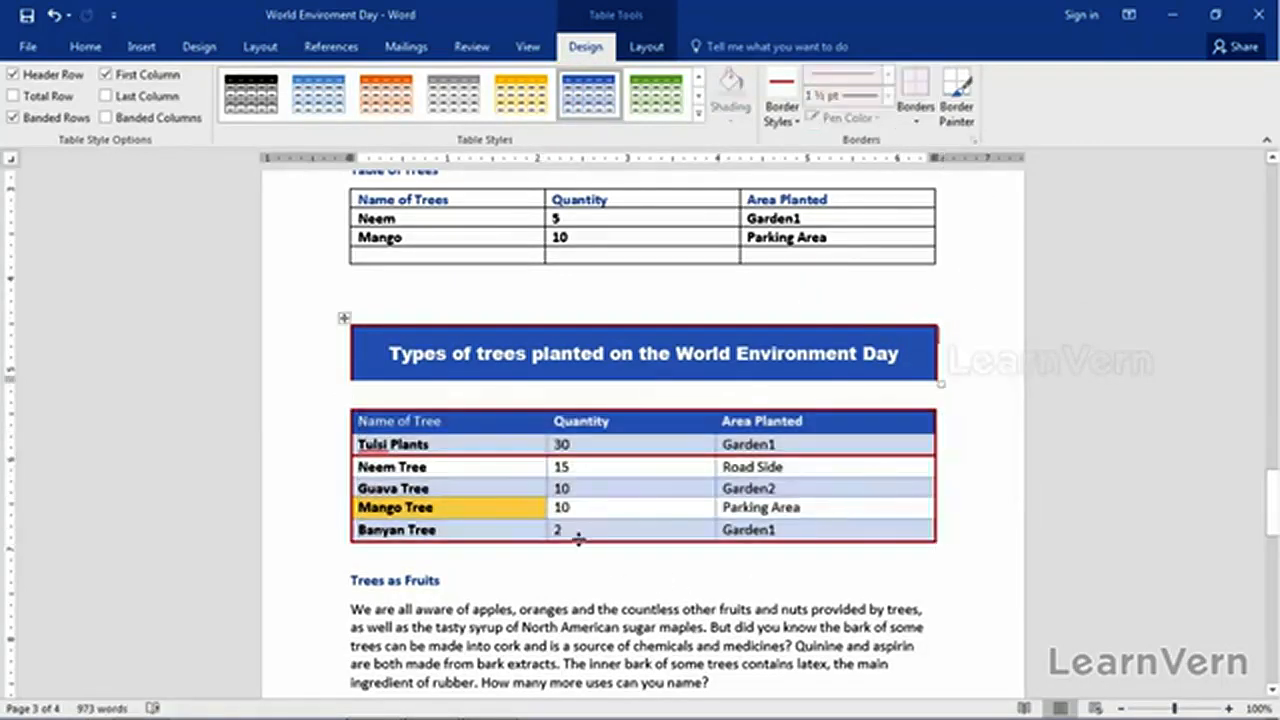
Step: Remove the red bottom border beneath the Tulsi Plants row
{"action": "left_click_drag", "start_coordinate": [502, 443], "coordinate": [800, 444]}
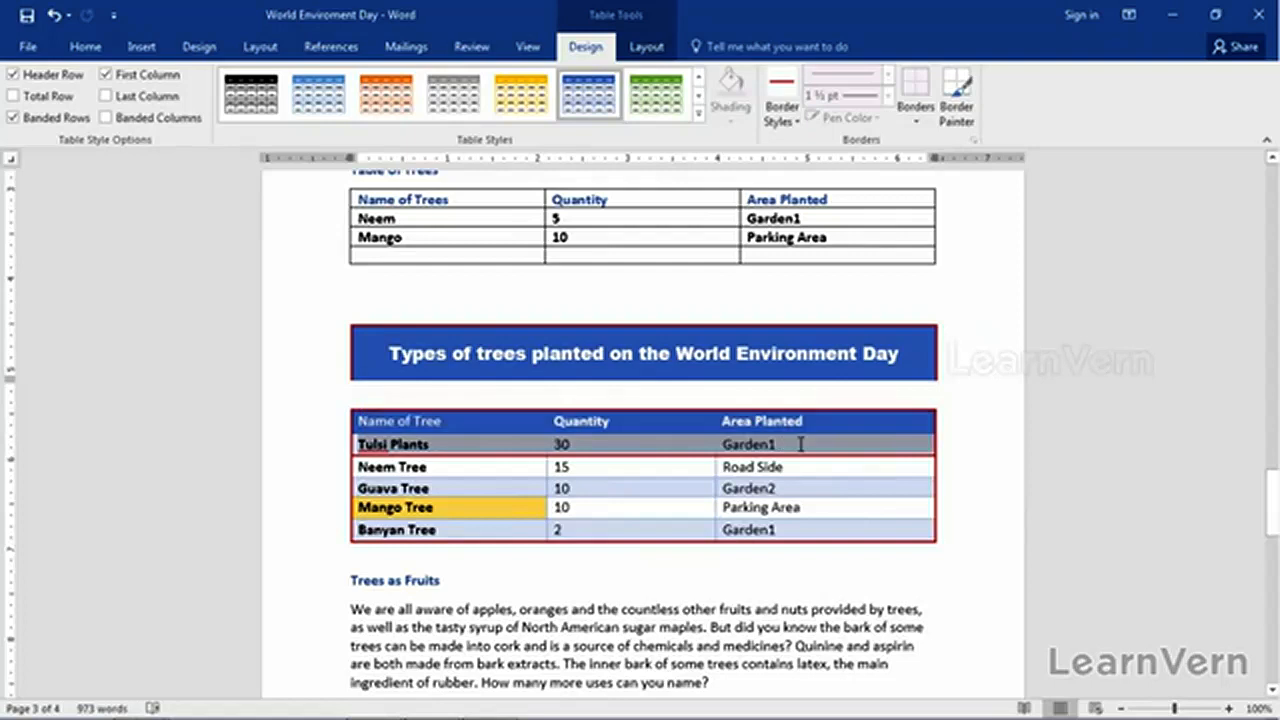
{"action": "left_click", "coordinate": [912, 118]}
{"action": "left_click", "coordinate": [926, 146]}
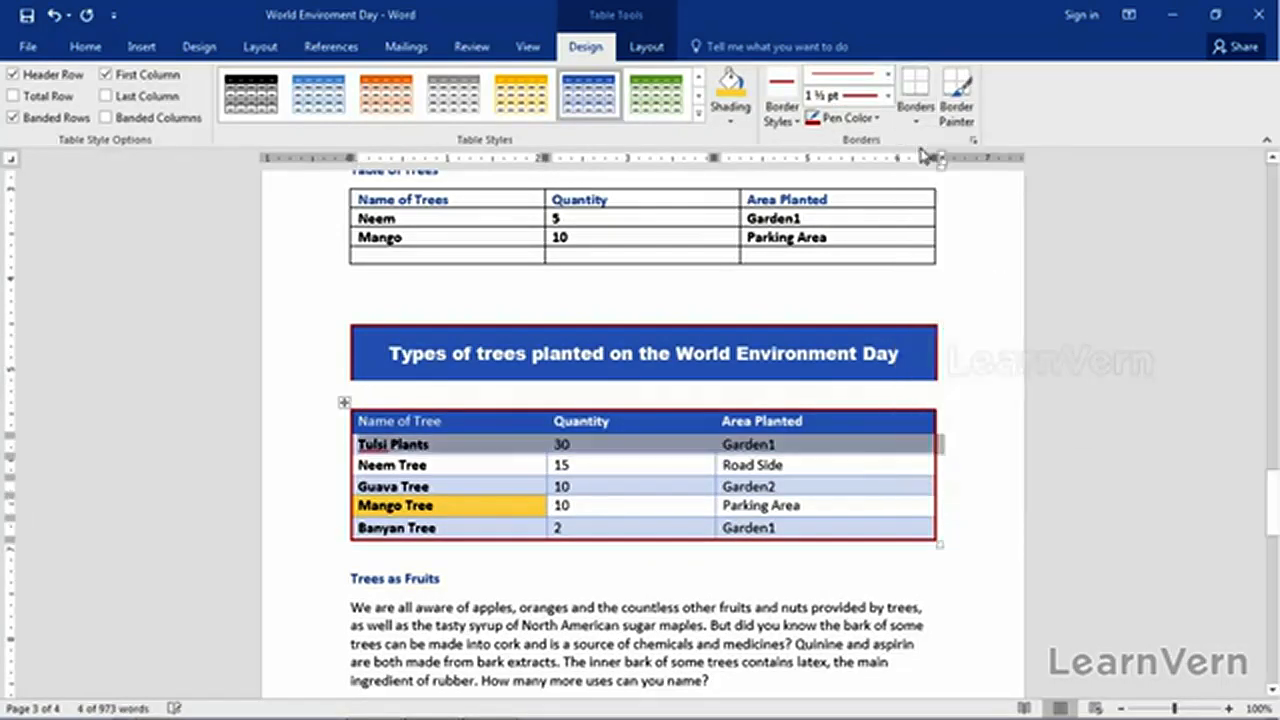
{"action": "left_click", "coordinate": [971, 360]}
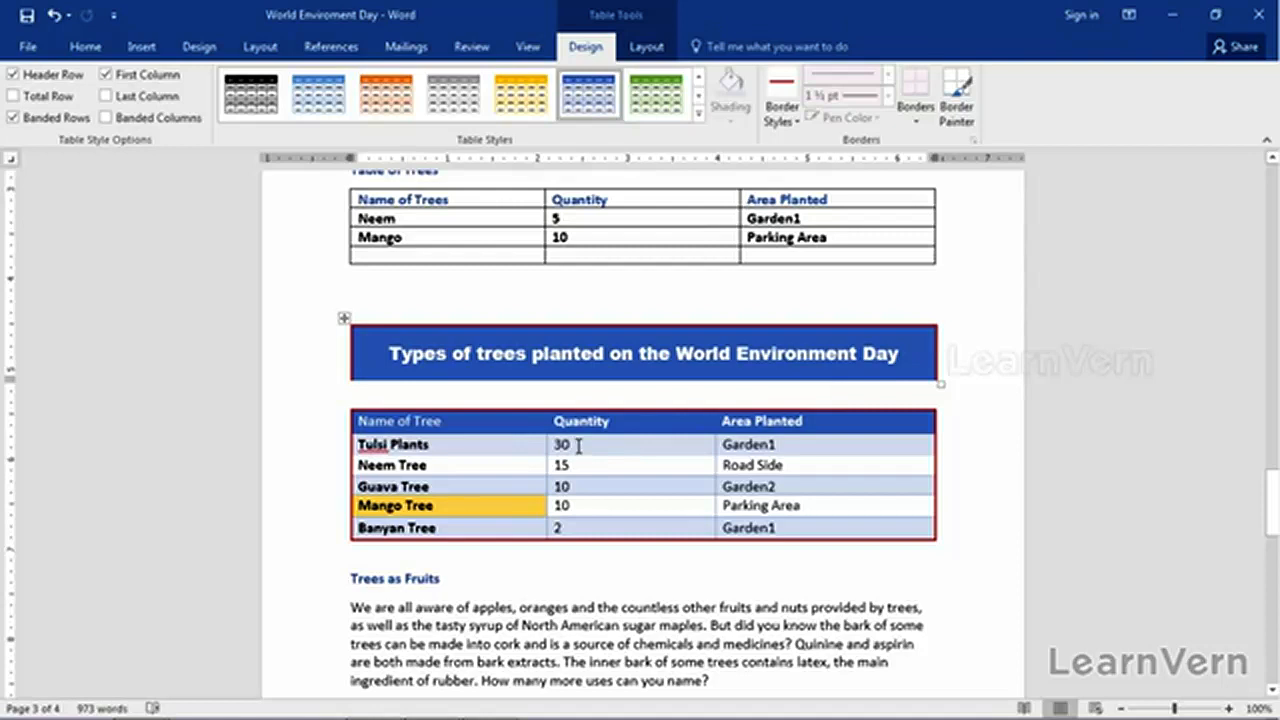
Step: Set the Mango Tree quantity to 12
{"action": "double_click", "coordinate": [565, 506]}
{"action": "type", "text": "12"}
{"action": "key", "text": "Return"}
{"action": "key", "text": "BackSpace"}
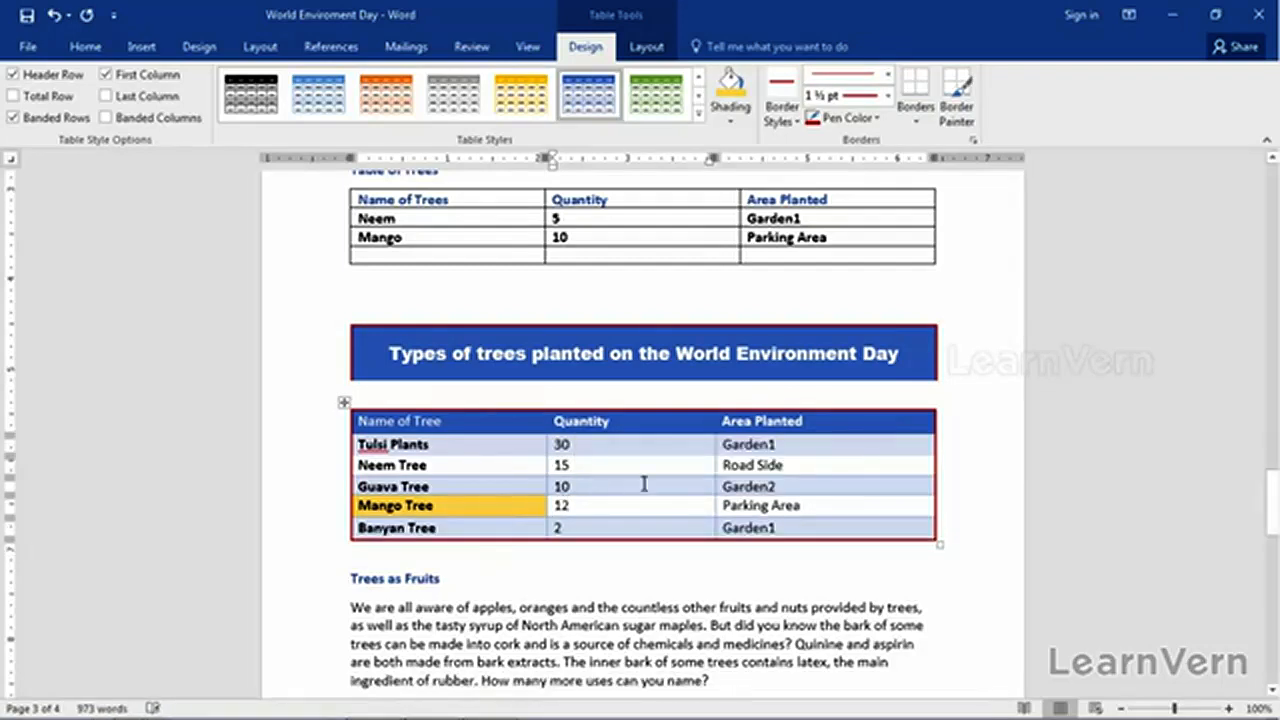
{"action": "left_click", "coordinate": [950, 489]}
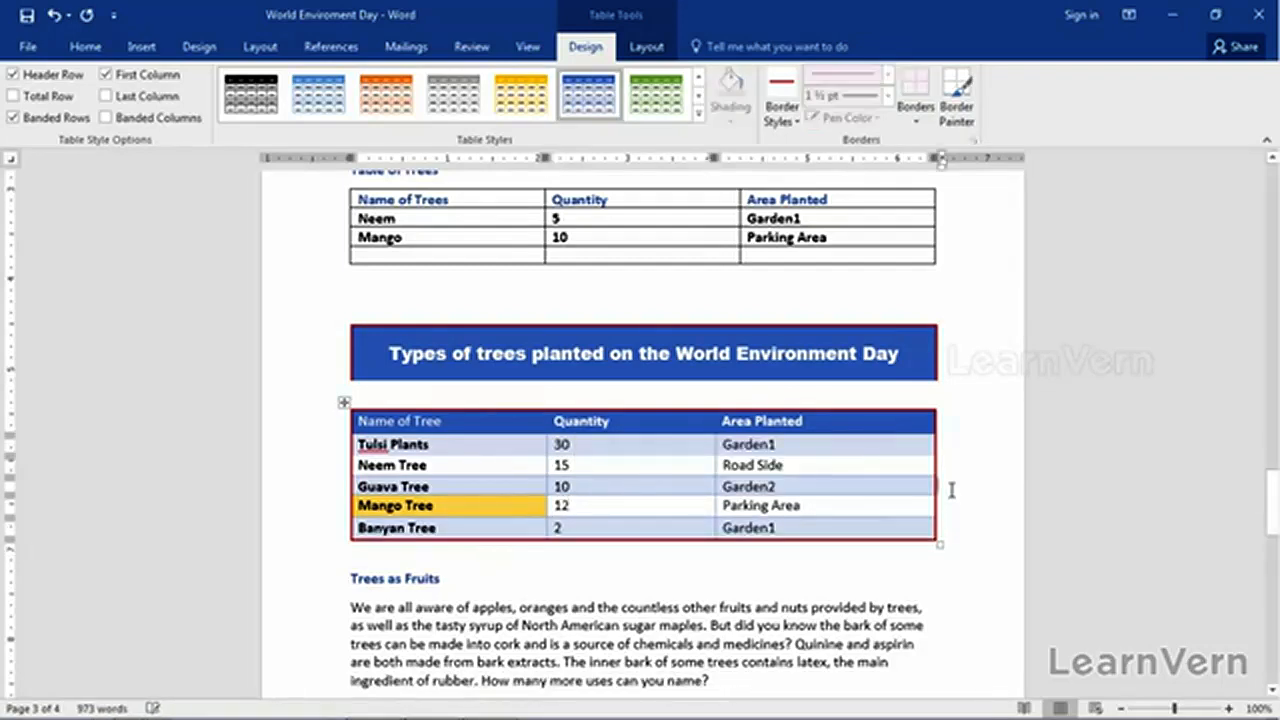
Step: Sort the whole tree table again by Quantity as Number in descending order and check the Quantity column
{"action": "left_click", "coordinate": [344, 403]}
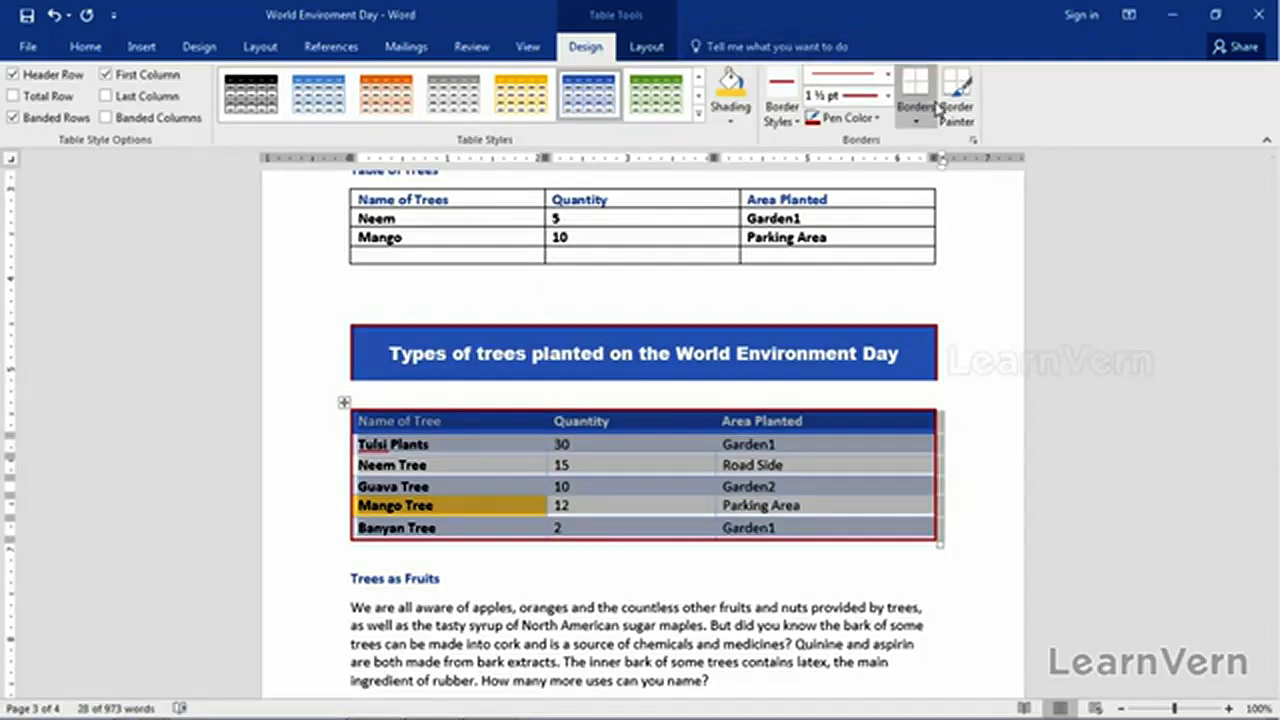
{"action": "left_click", "coordinate": [648, 46]}
{"action": "left_click", "coordinate": [1082, 96]}
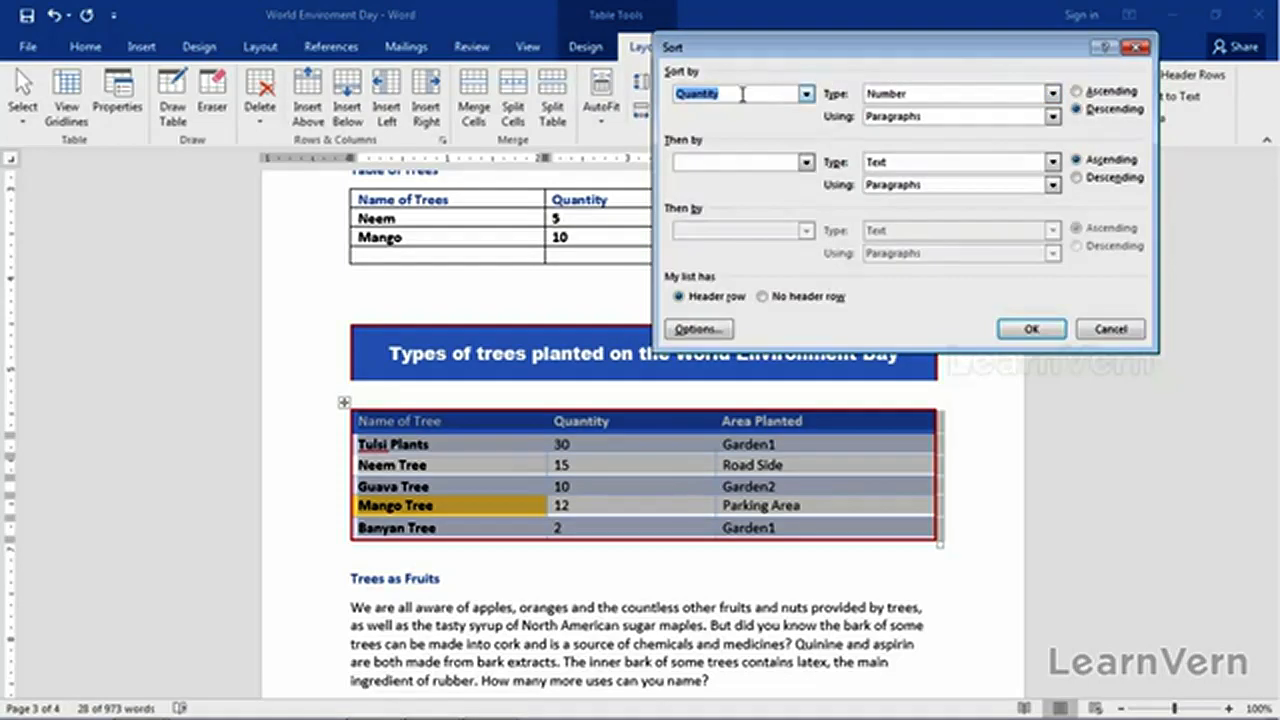
{"action": "left_click", "coordinate": [1031, 331]}
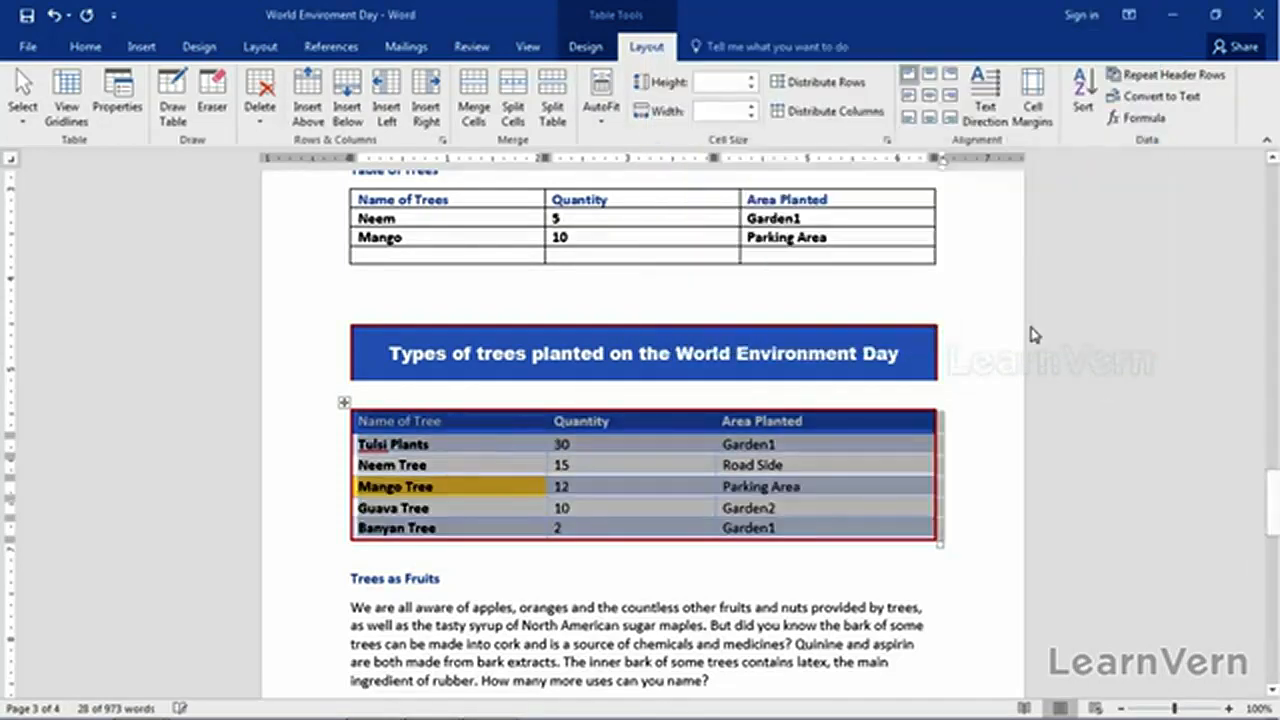
{"action": "left_click", "coordinate": [566, 447]}
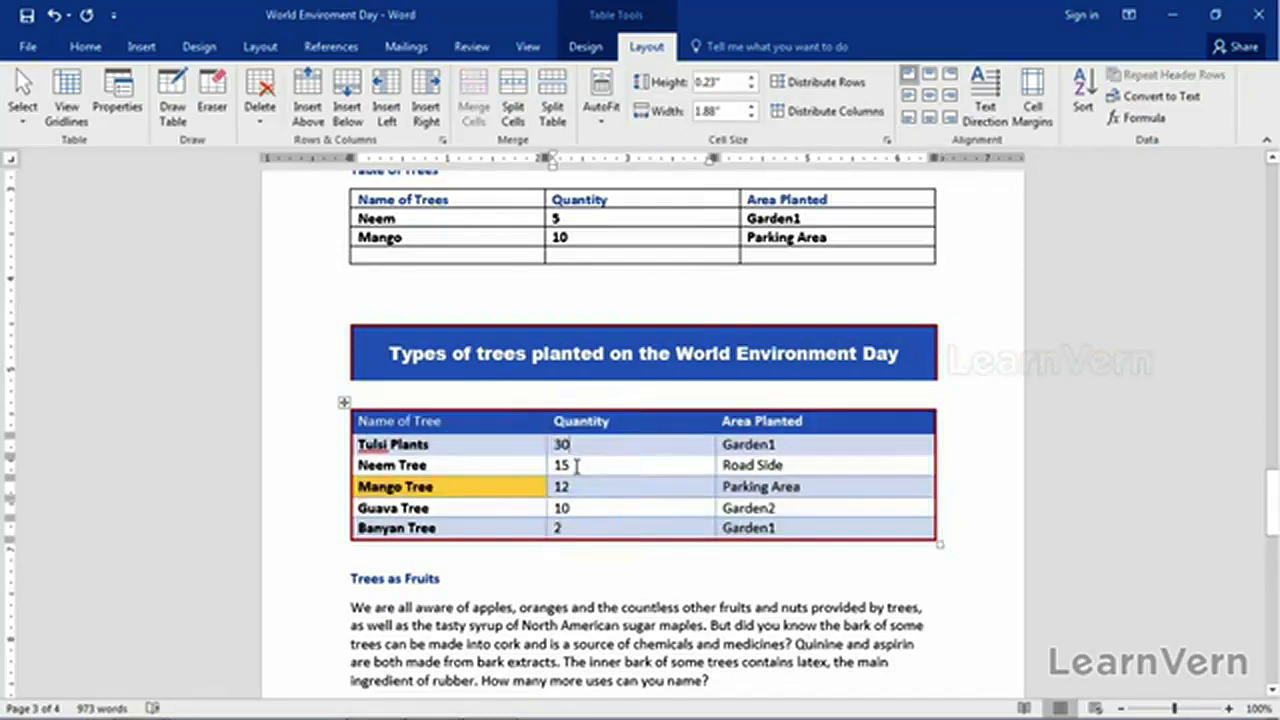
{"action": "left_click", "coordinate": [611, 514]}
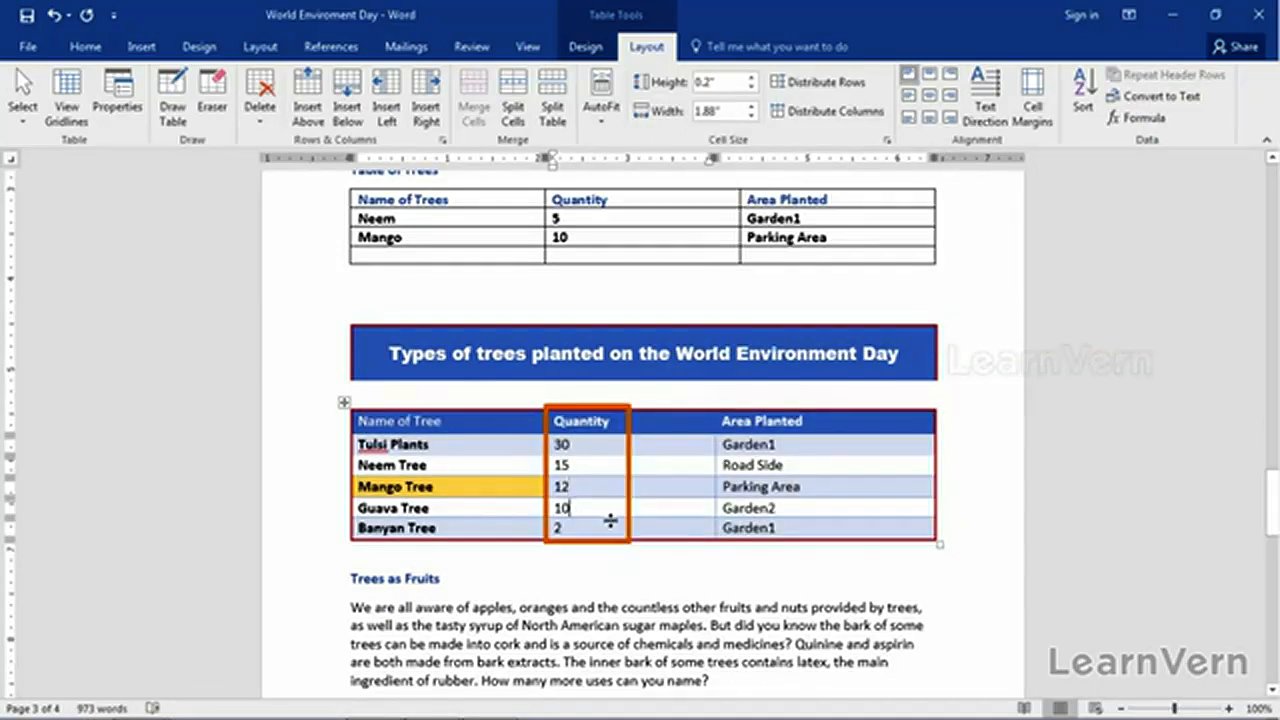
{"action": "left_click", "coordinate": [611, 525]}
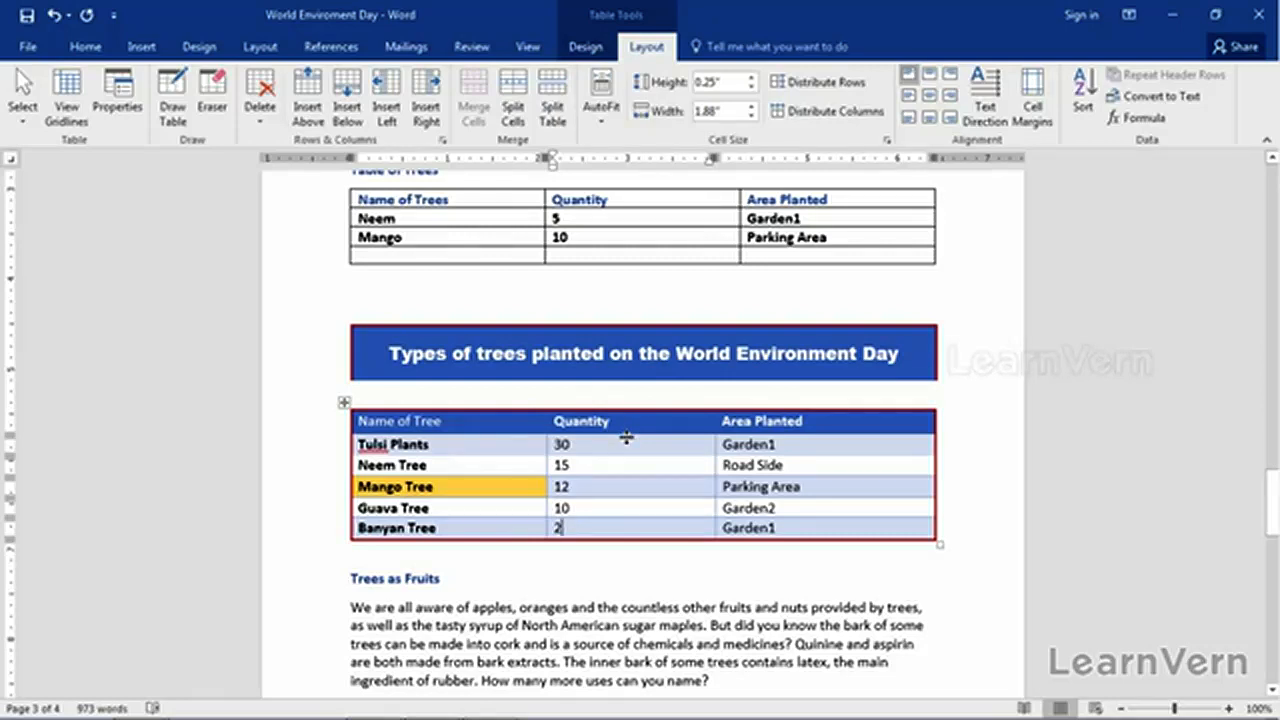
Step: Sort the tree table by Quantity in descending order, with Name of Tree ascending as the second sort key
{"action": "scroll", "coordinate": [624, 404], "scroll_direction": "down", "scroll_amount": 3}
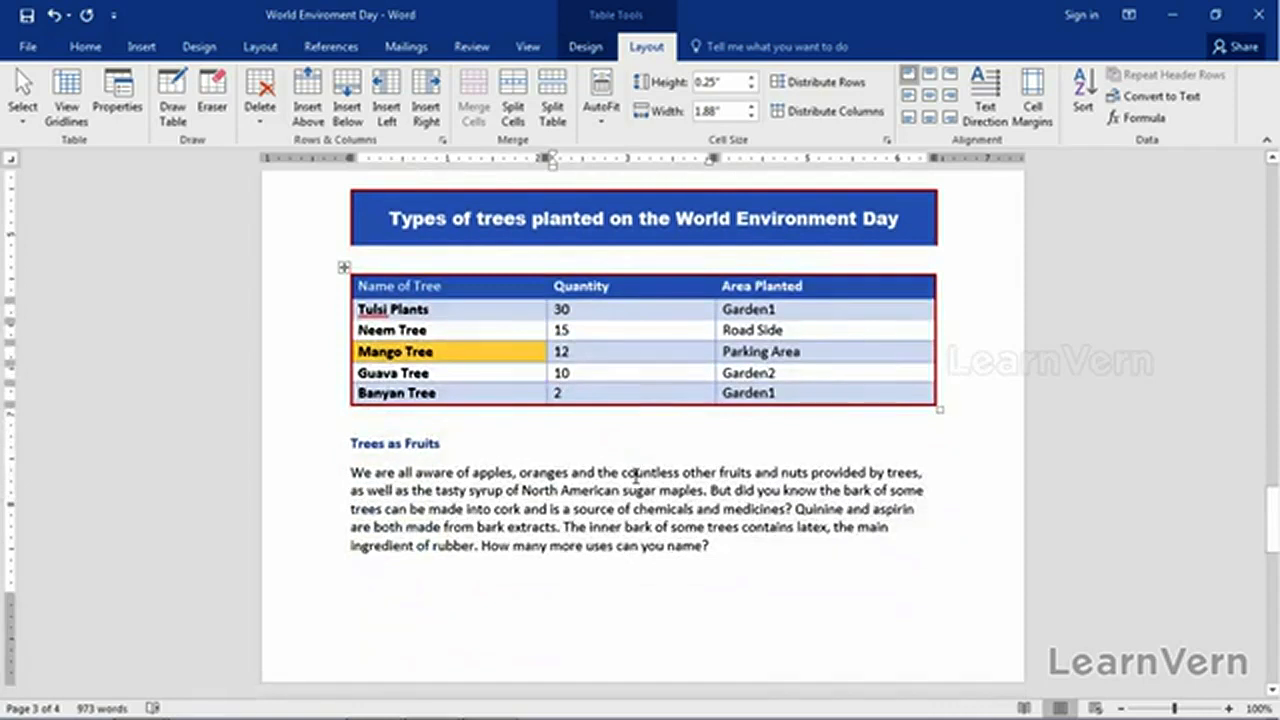
{"action": "left_click", "coordinate": [1080, 100]}
{"action": "left_click", "coordinate": [1076, 109]}
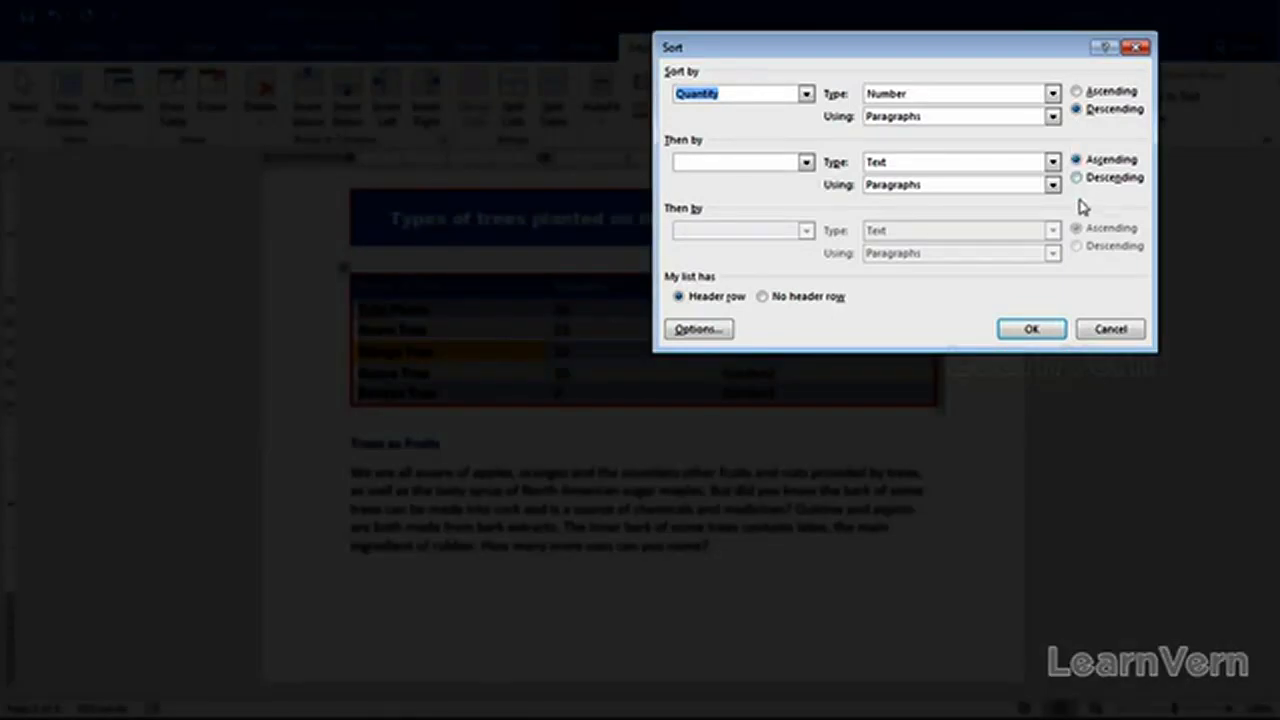
{"action": "left_click", "coordinate": [806, 94]}
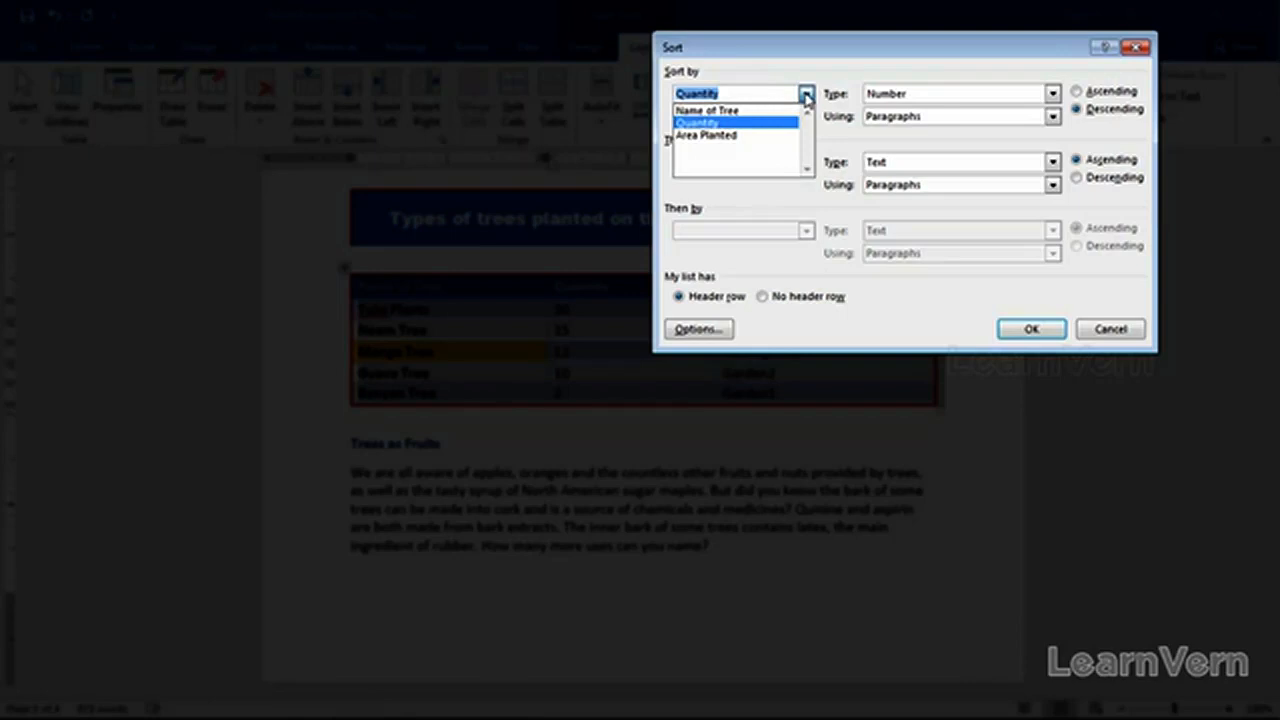
{"action": "left_click", "coordinate": [806, 94]}
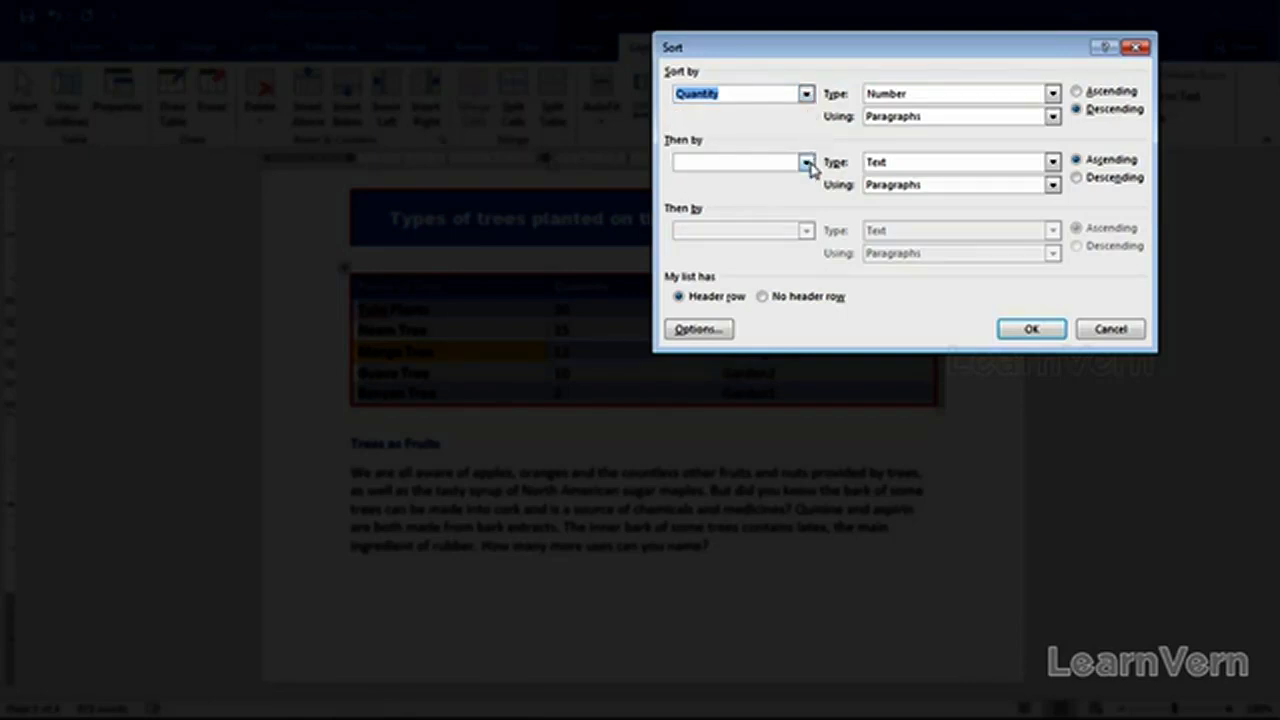
{"action": "left_click", "coordinate": [806, 94]}
{"action": "left_click", "coordinate": [806, 94]}
{"action": "left_click", "coordinate": [806, 162]}
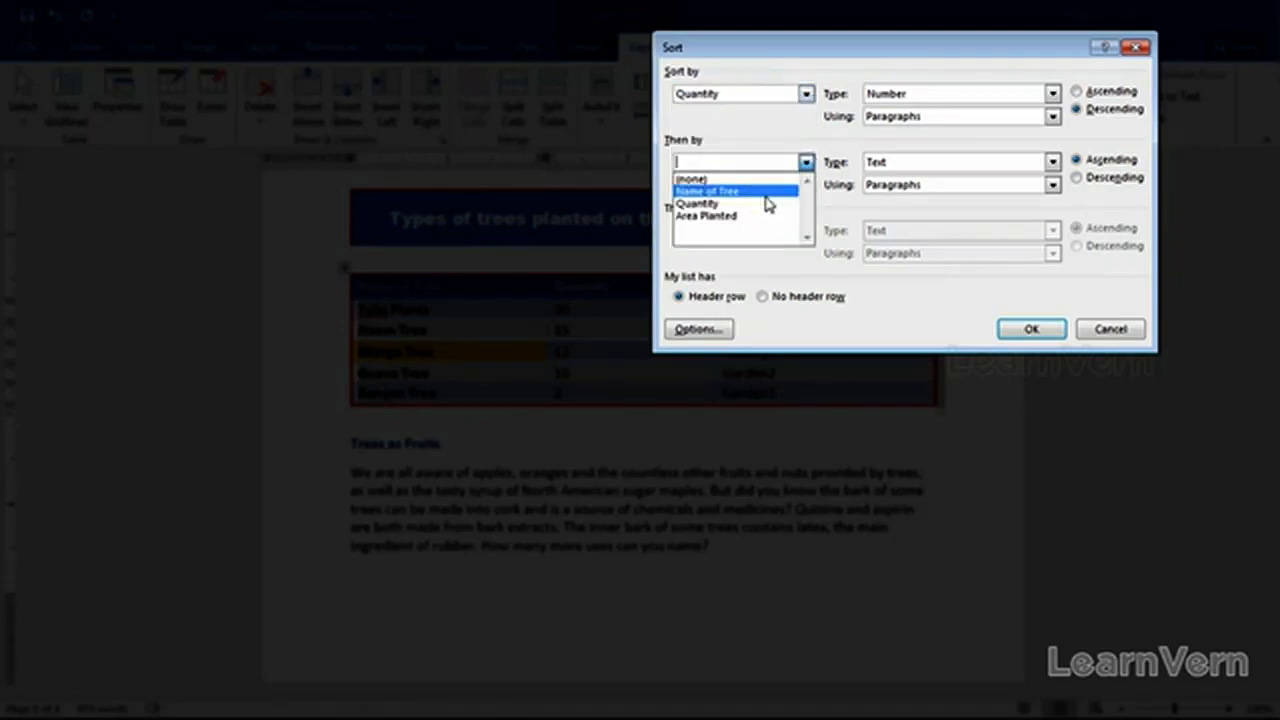
{"action": "left_click", "coordinate": [766, 192]}
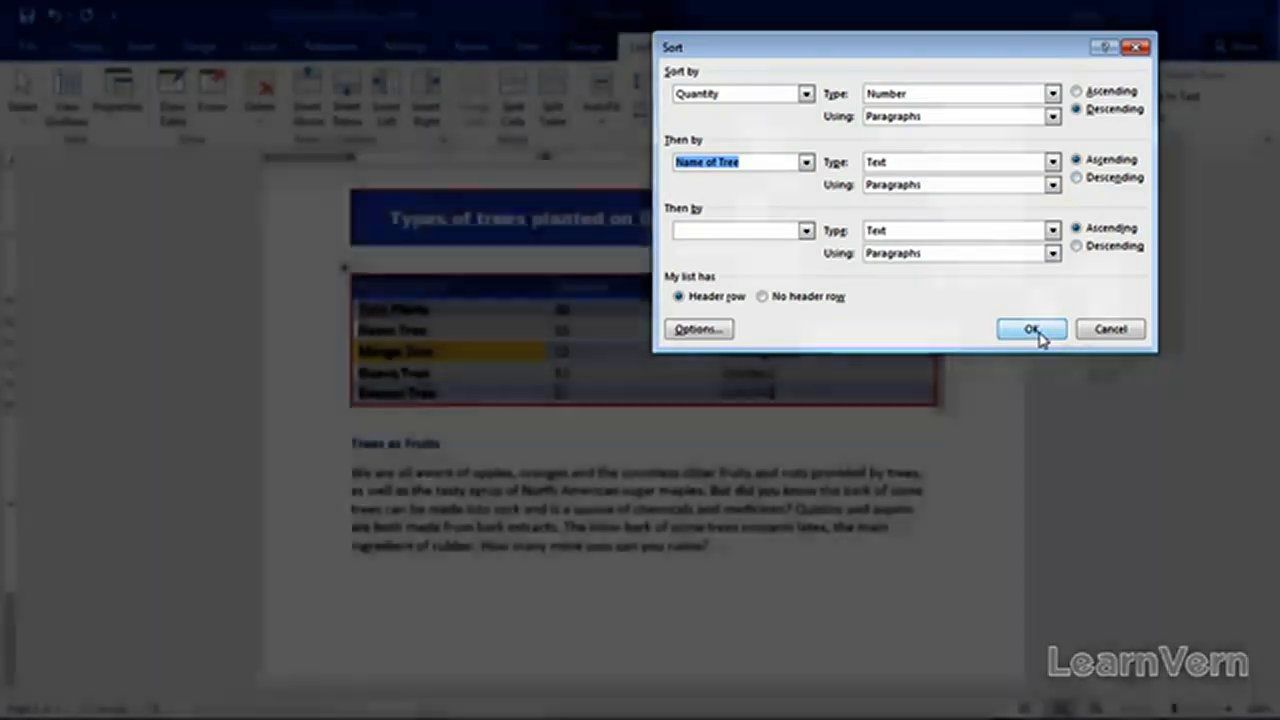
{"action": "left_click", "coordinate": [1031, 330]}
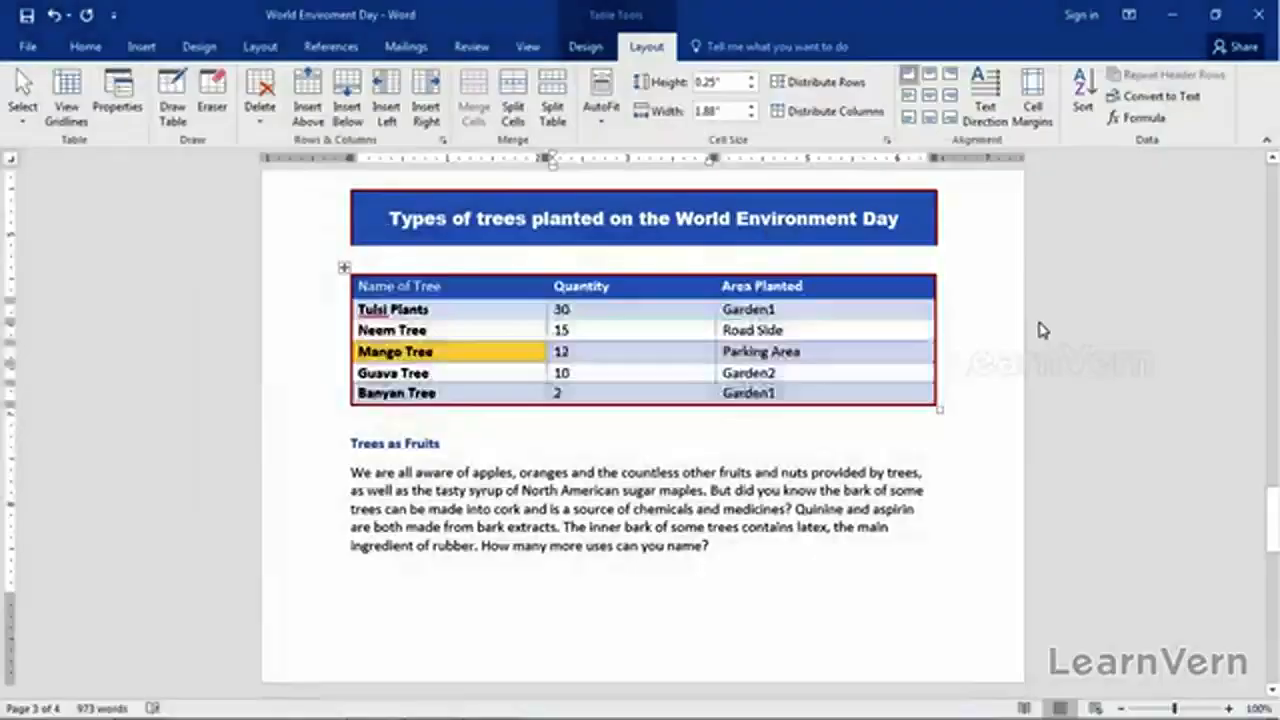
{"action": "left_click", "coordinate": [795, 435]}
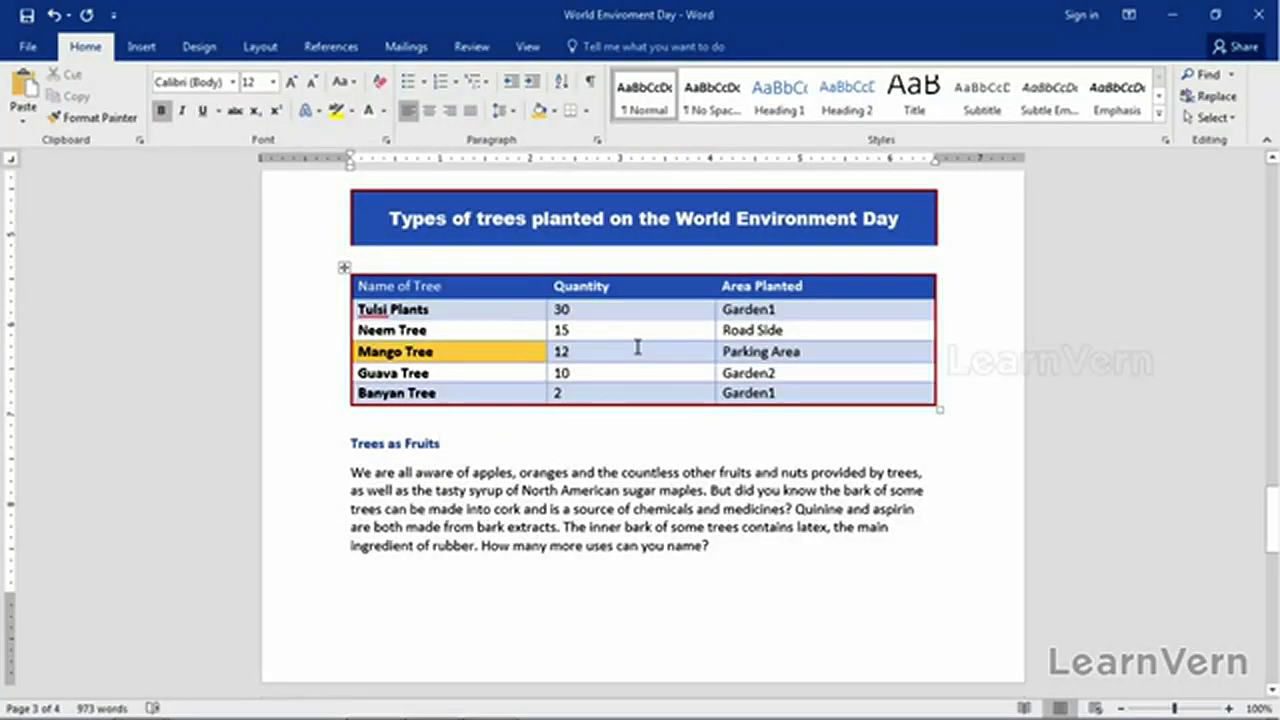